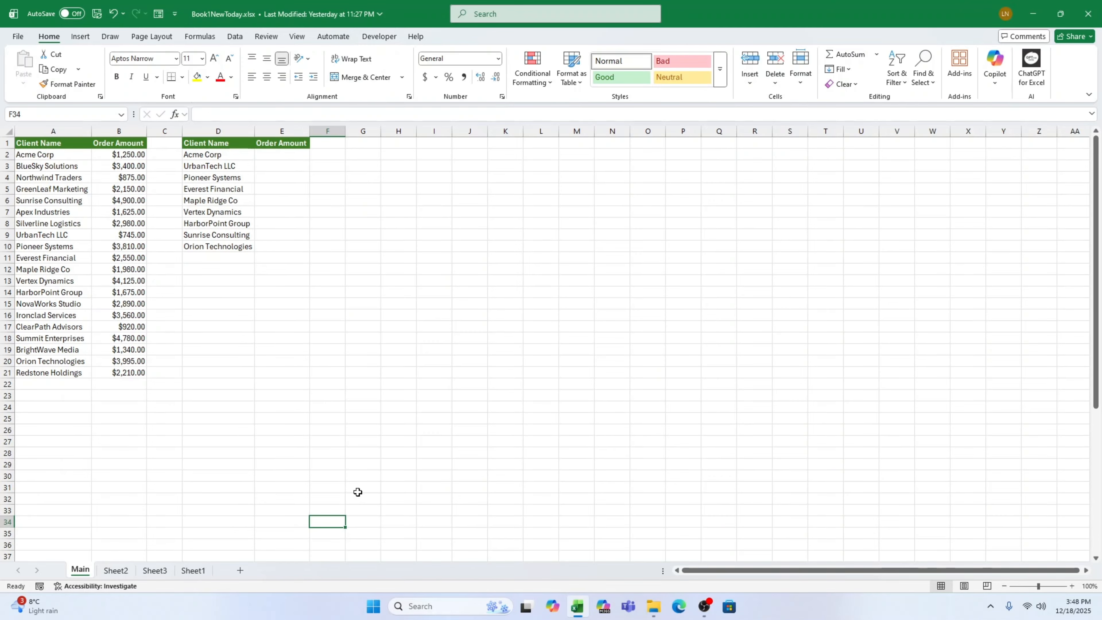
Examine the client and order amount columns of both tables, comparing the Acme Corp and UrbanTech LLC entries.
drag(72, 146, 80, 374)
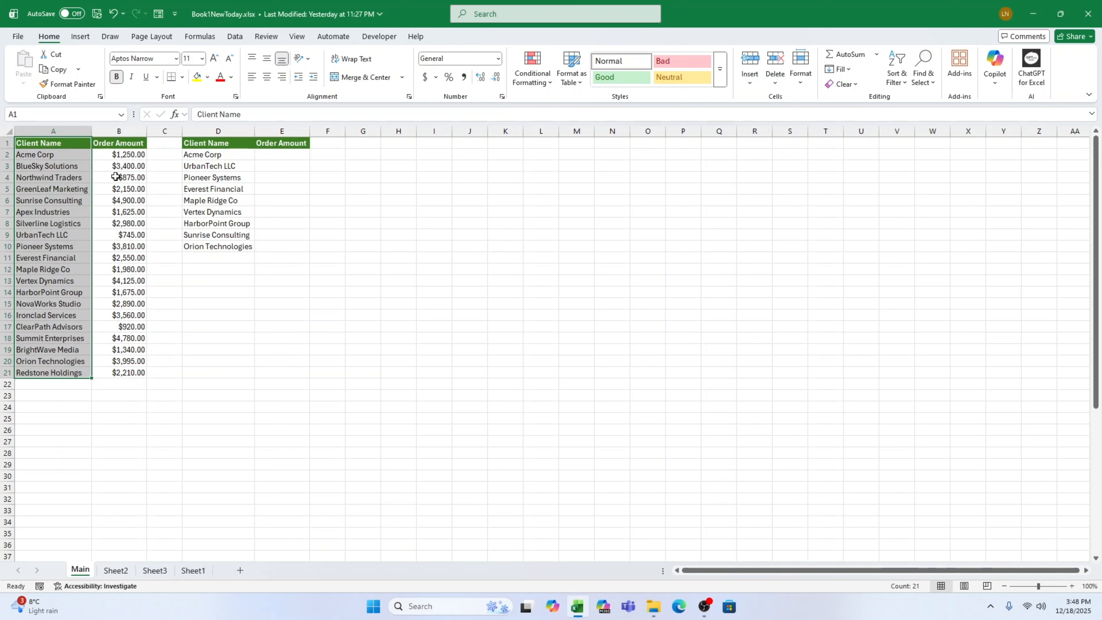
drag(122, 145, 122, 374)
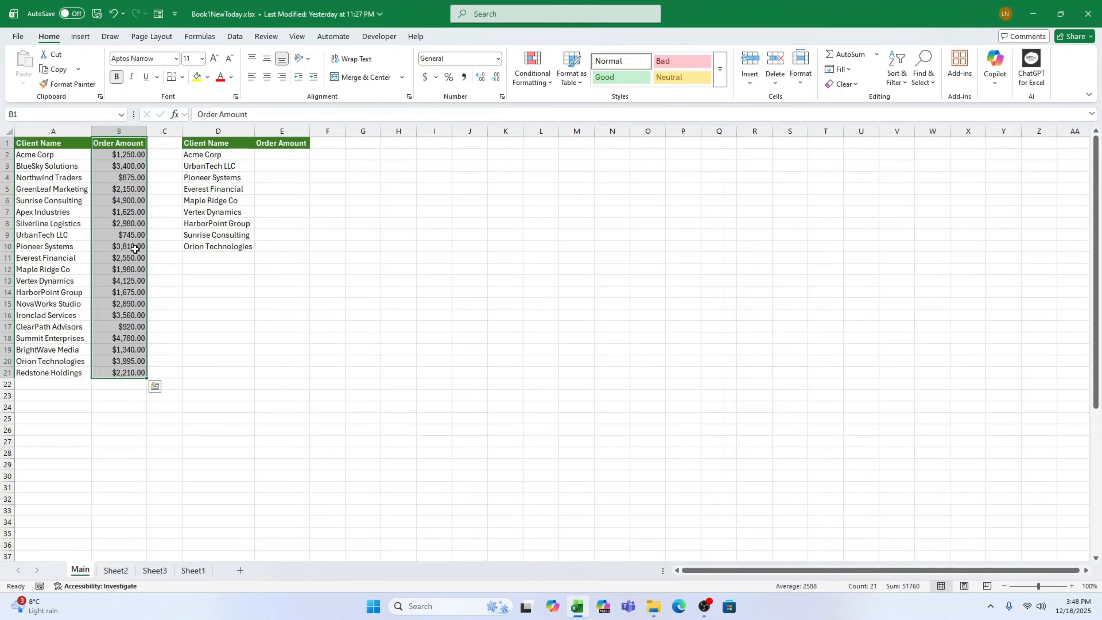
drag(213, 143, 222, 246)
drag(295, 176, 293, 244)
click(415, 432)
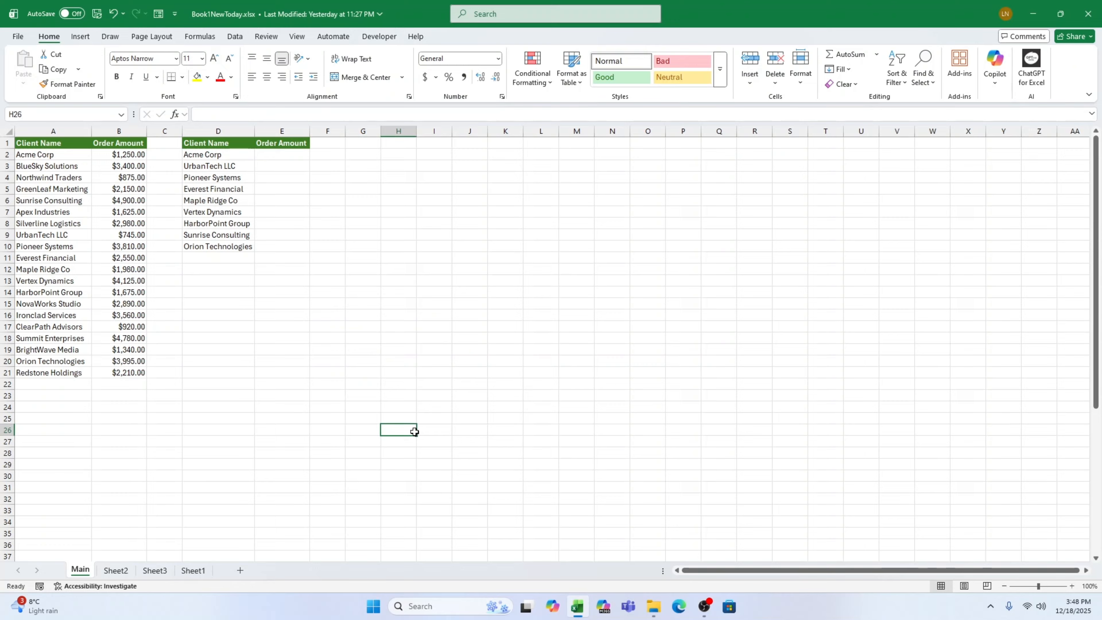
click(210, 153)
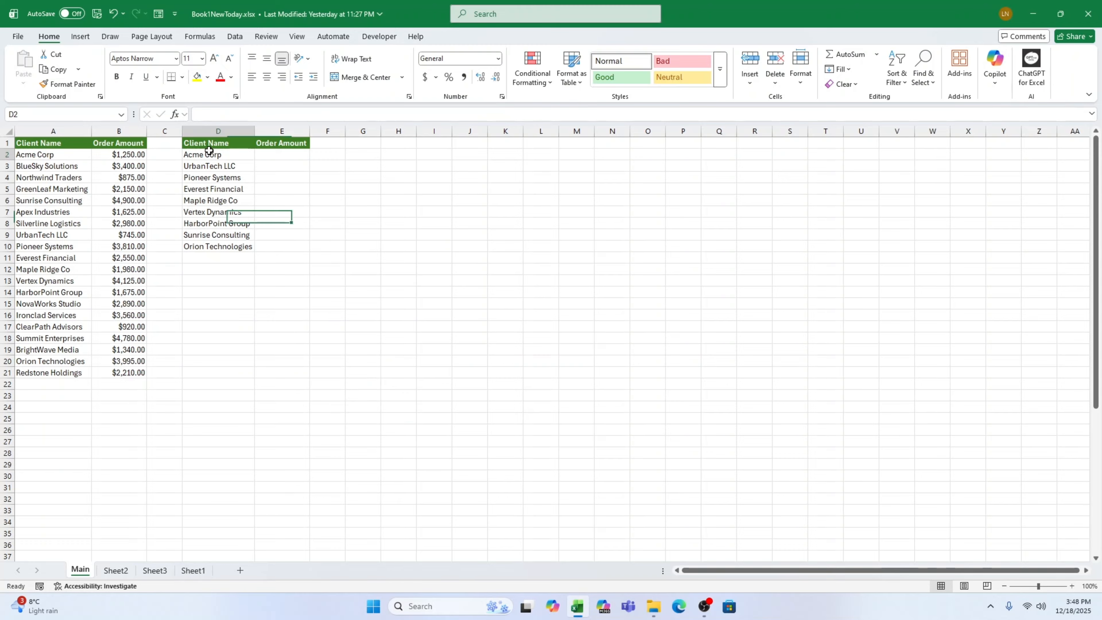
drag(62, 155, 131, 155)
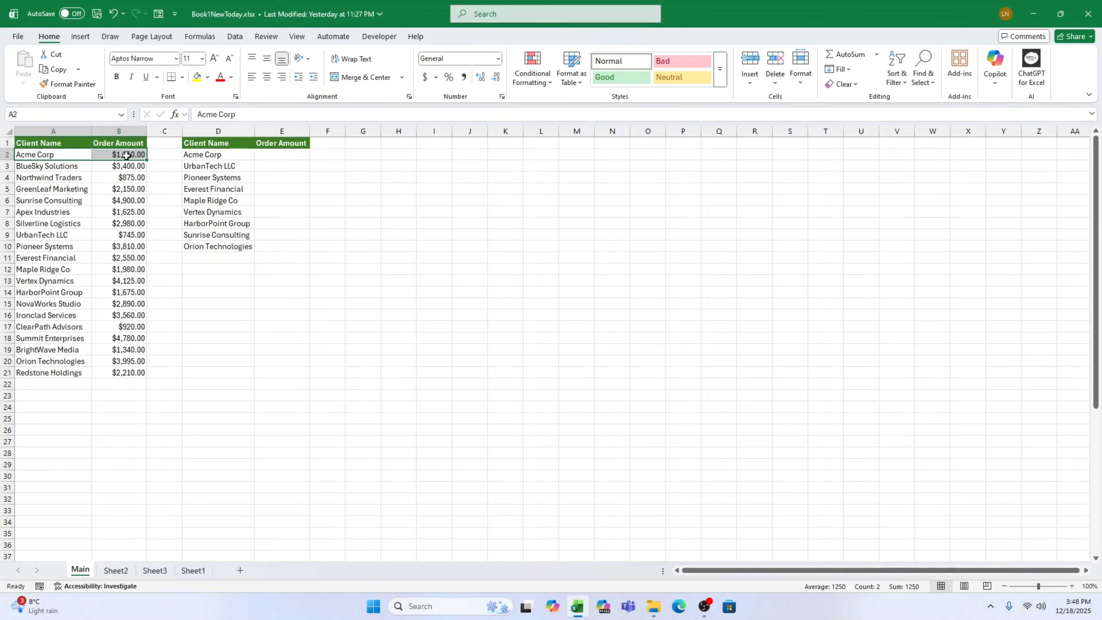
click(204, 165)
drag(57, 235, 119, 233)
Begin an XLOOKUP formula in cell E2 with D2 as the lookup value.
click(270, 154)
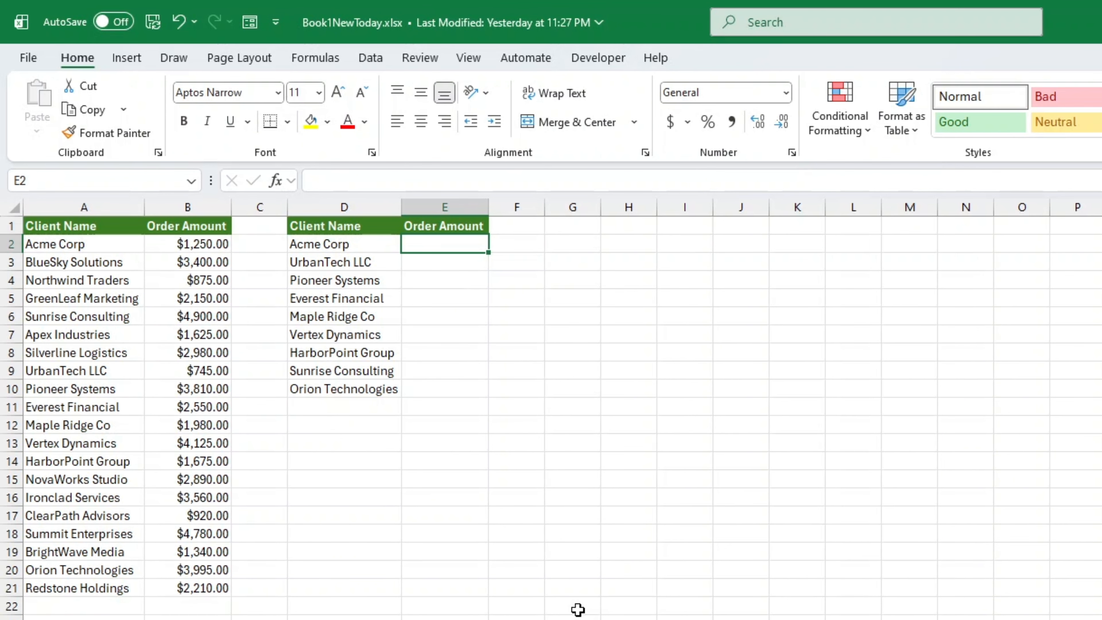
text(=X)
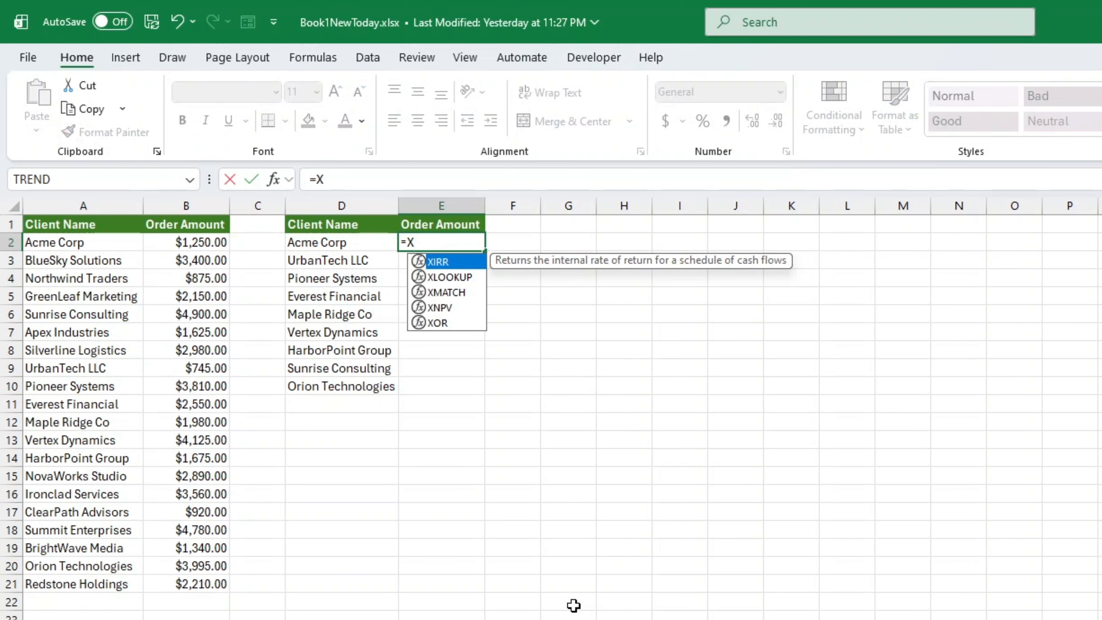
text(LOOKUP)
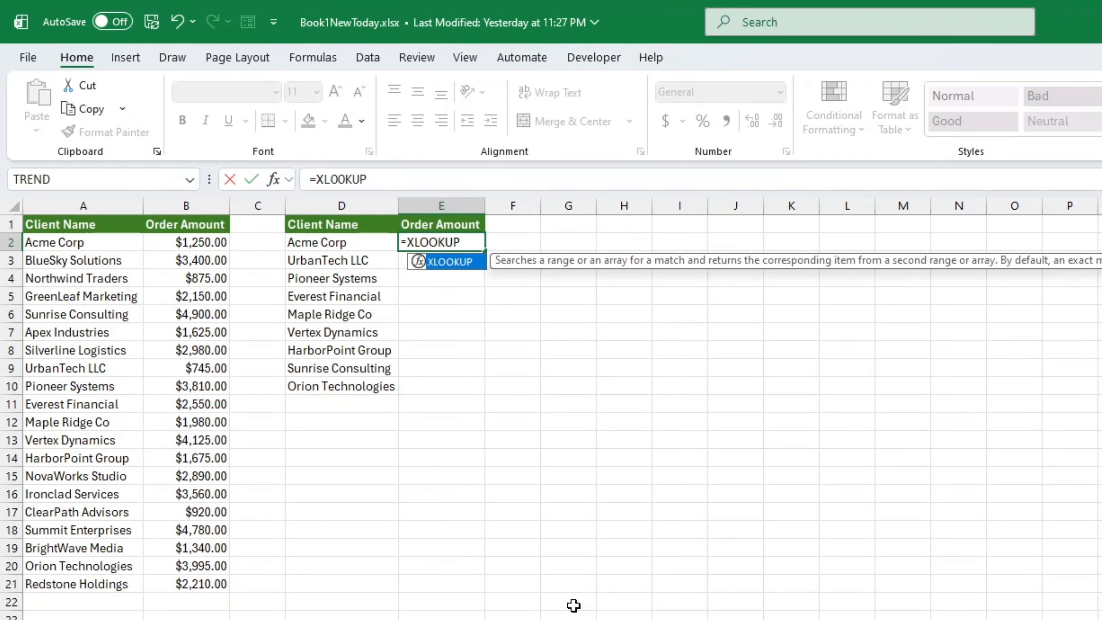
text(()
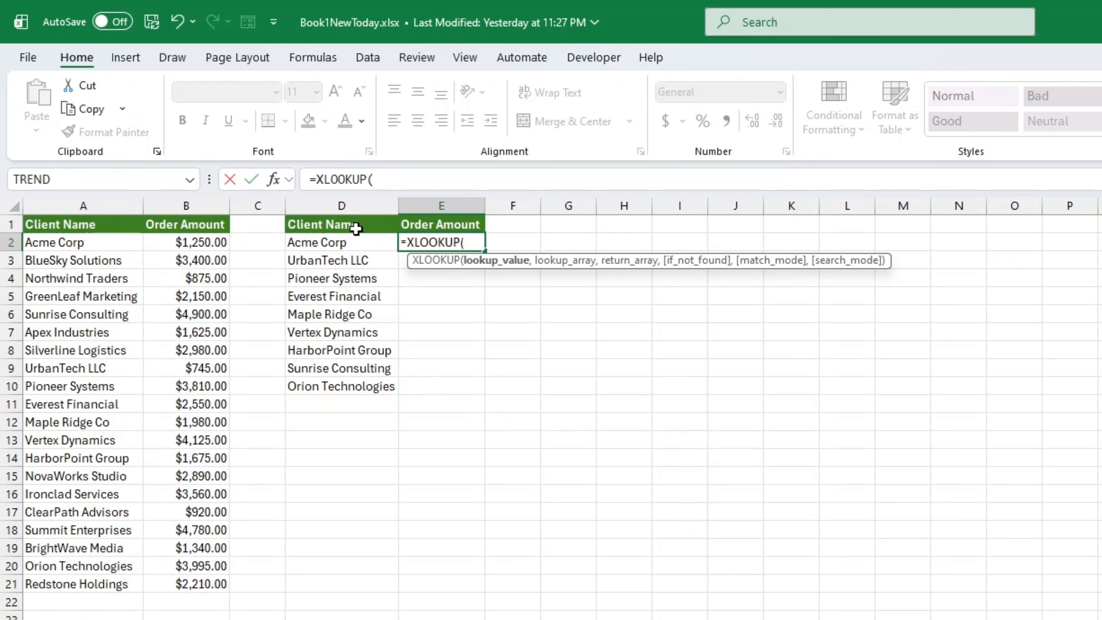
click(363, 242)
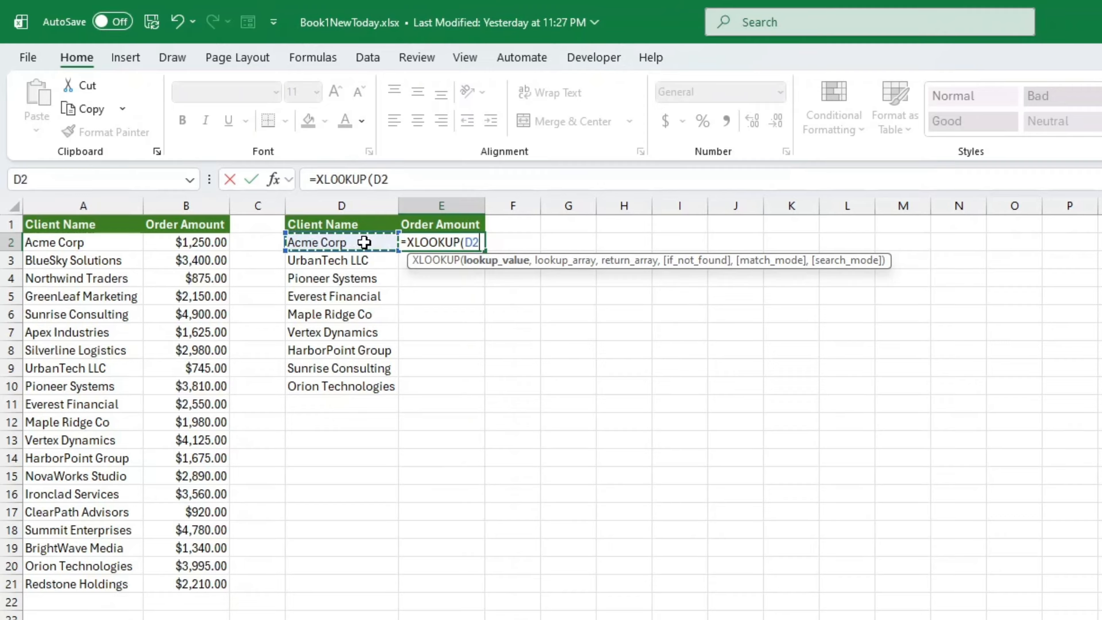
text(,)
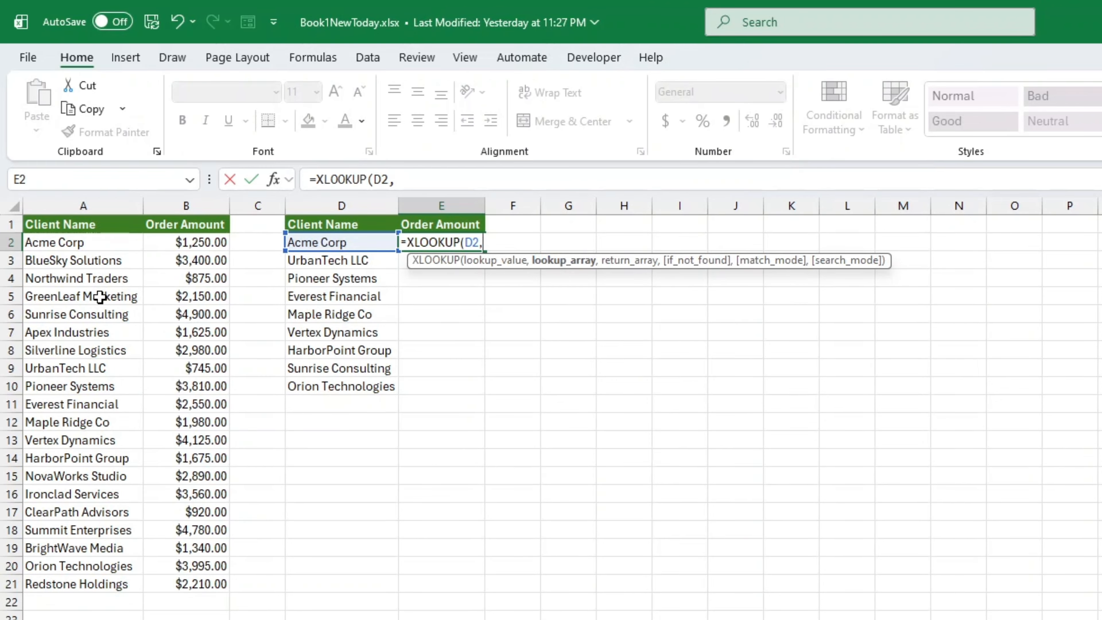
Add A2:A21 as the lookup array and B2:B21 as the return array of the XLOOKUP formula.
drag(87, 243, 86, 584)
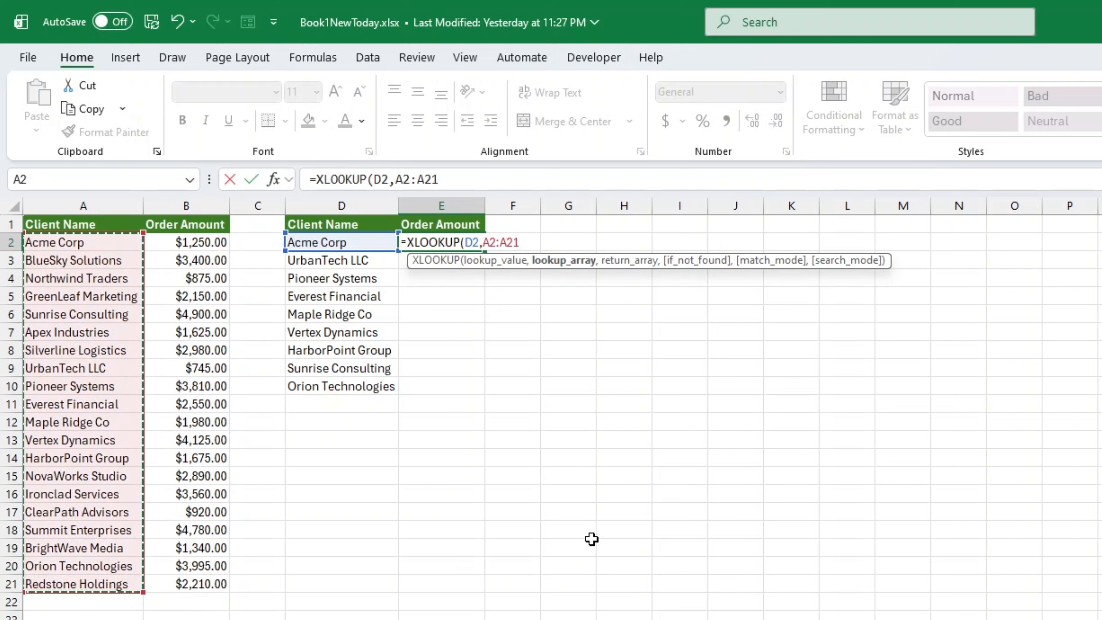
text(,)
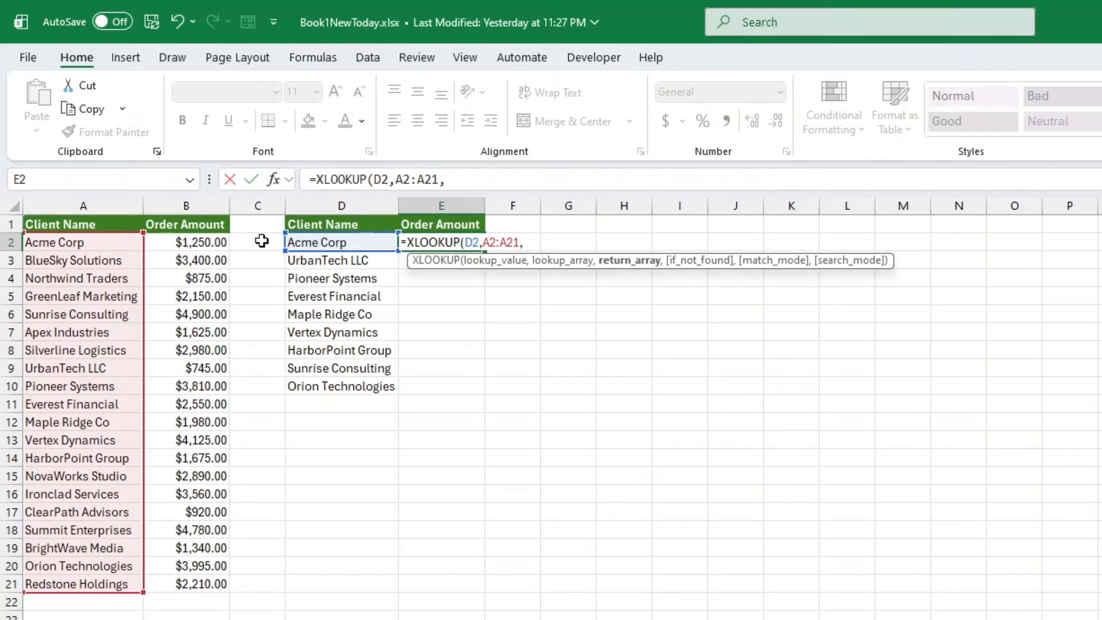
click(212, 245)
drag(212, 246, 213, 578)
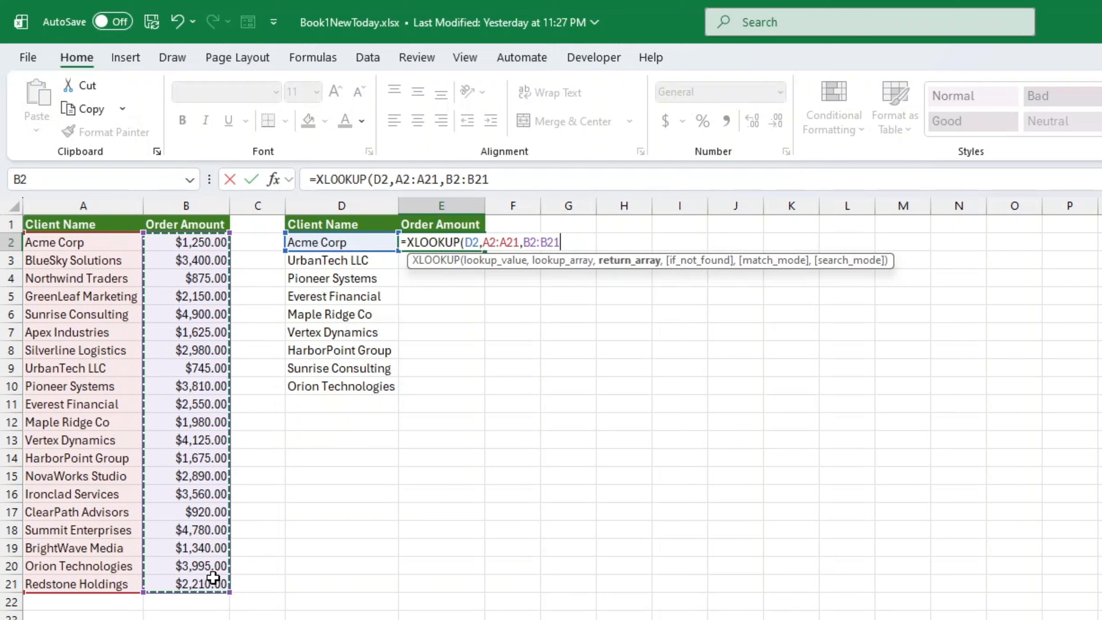
Set the formula's if_not_found argument to 0 and its match mode to 0 for an exact match.
text(,)
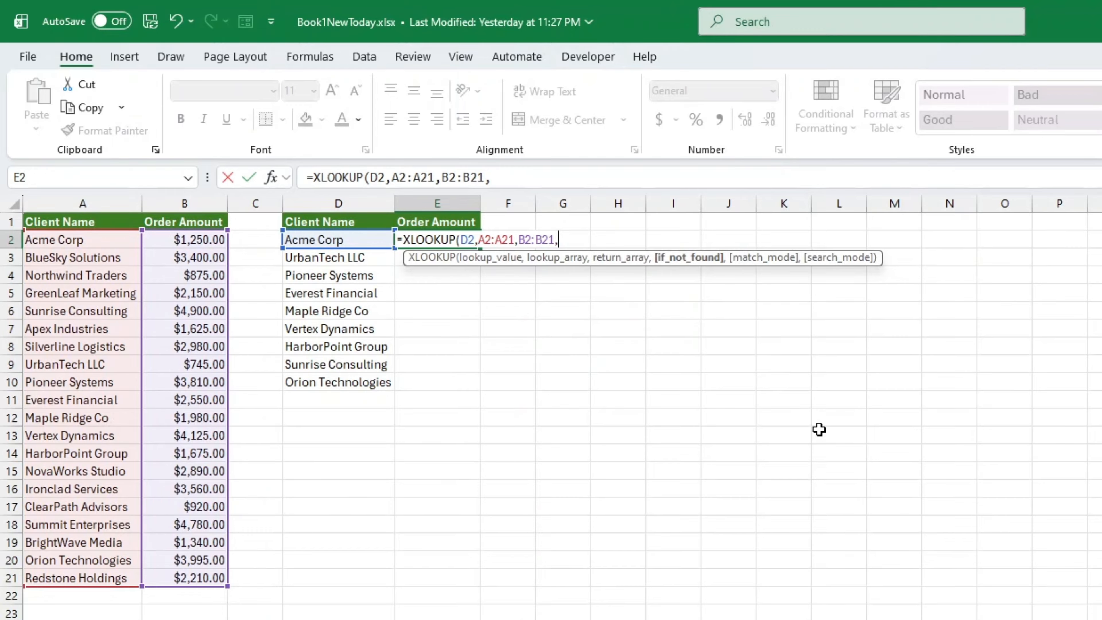
text(0,)
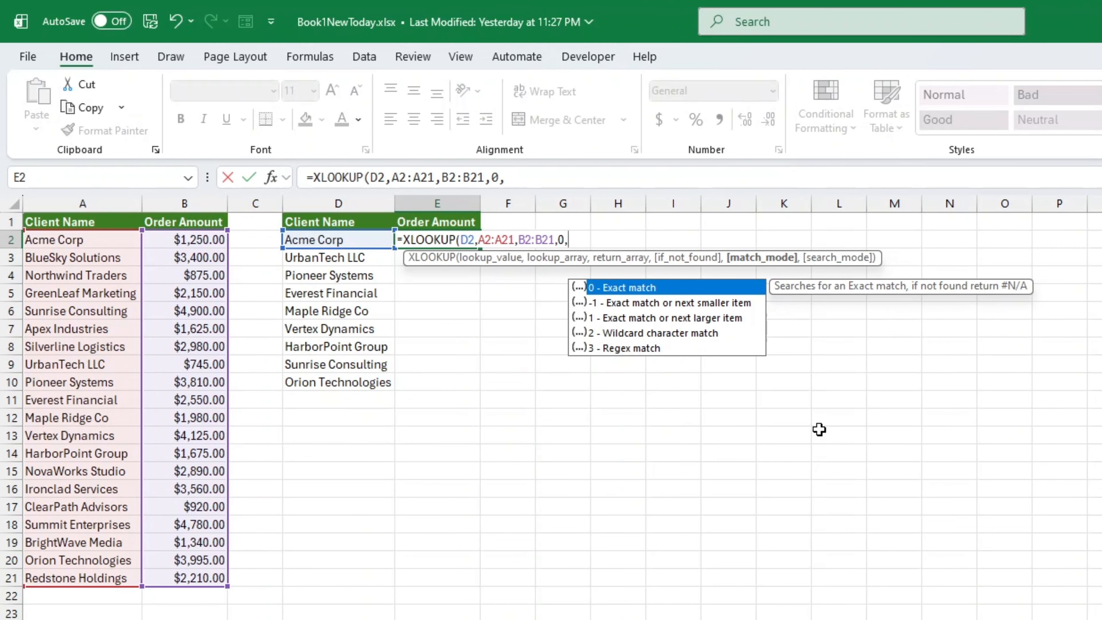
text(0,)
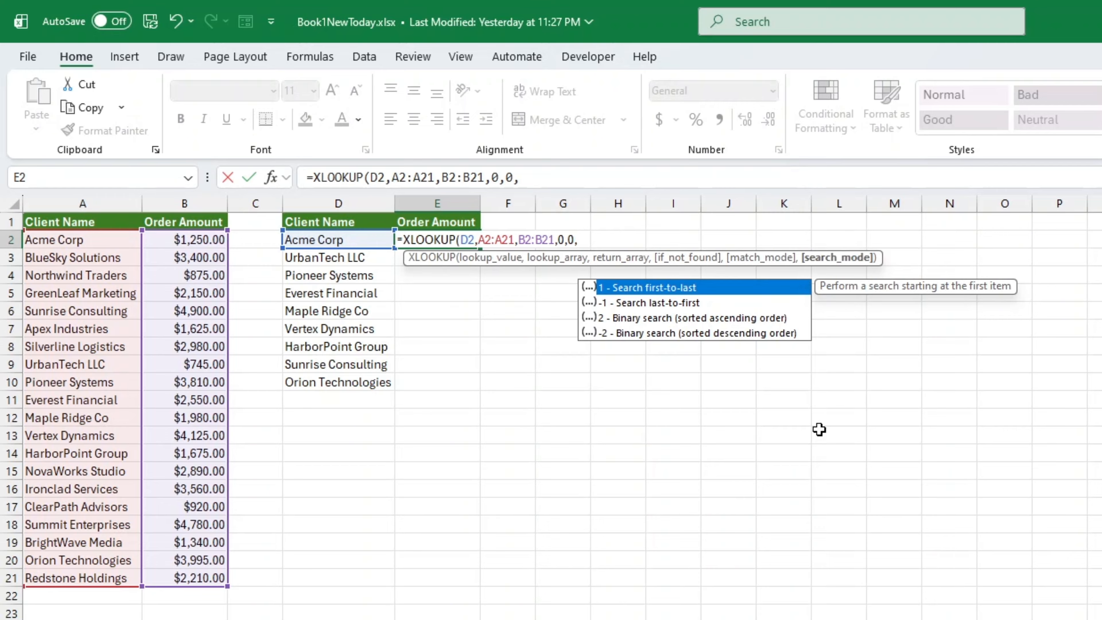
Examine the available search mode options for the XLOOKUP formula, from first-to-last through the binary searches.
key(Down)
key(Down)
key(Down)
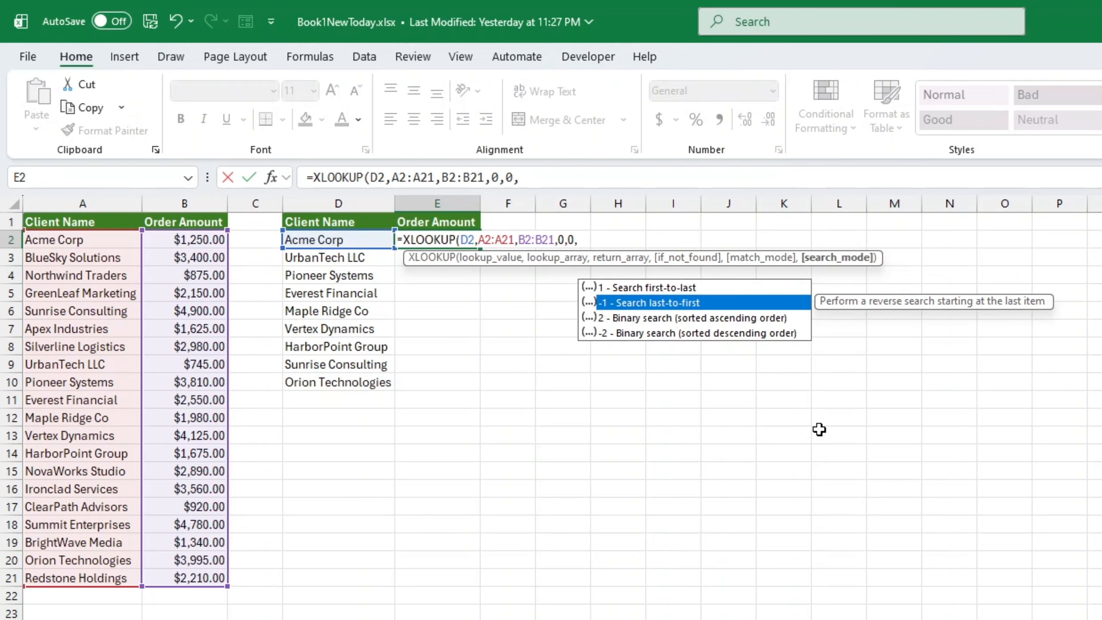
key(Up)
key(Up)
key(Up)
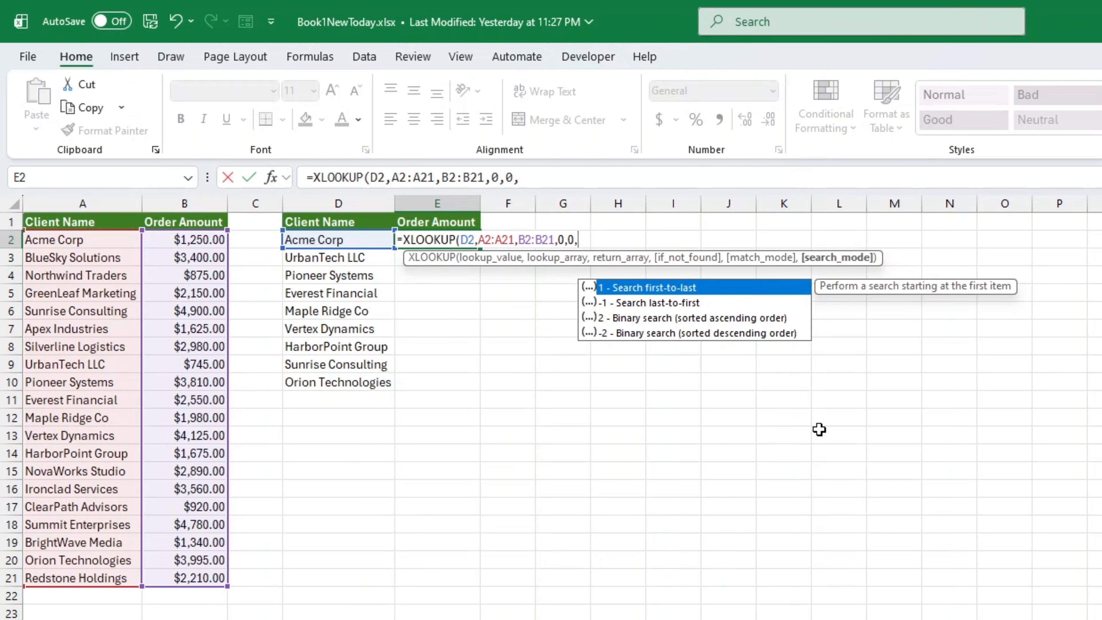
key(Down)
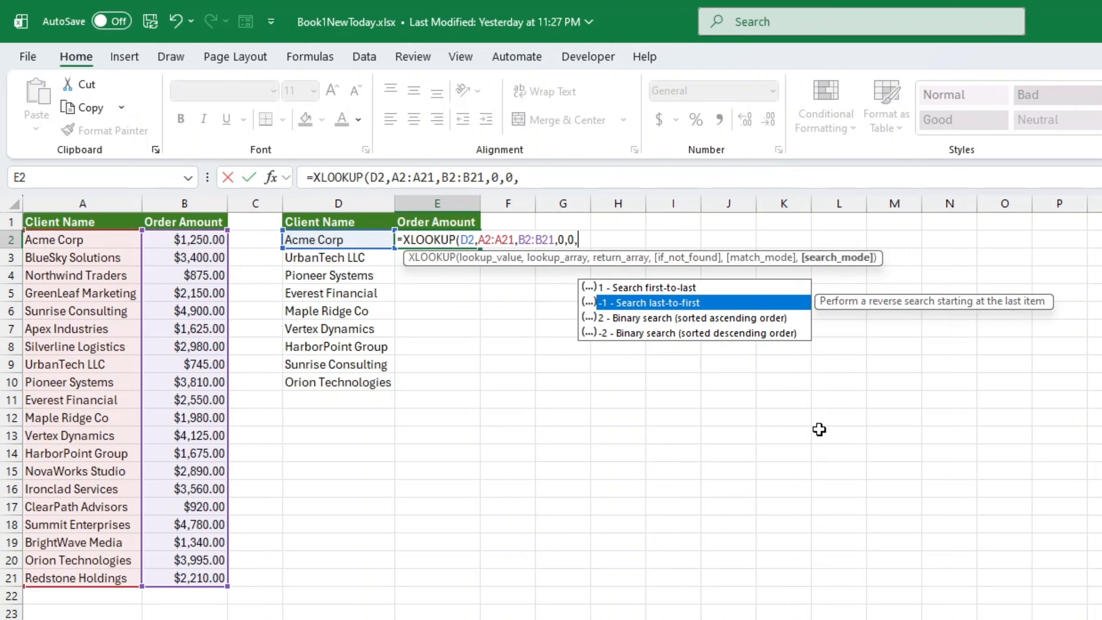
key(Down)
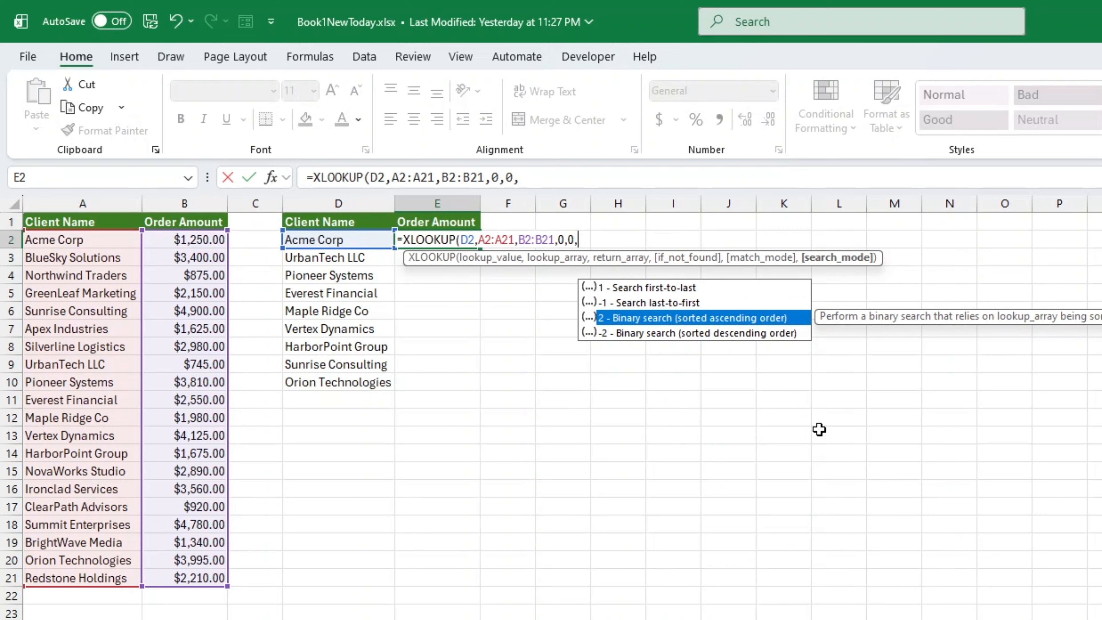
key(Down)
key(Up)
key(Up)
key(Up)
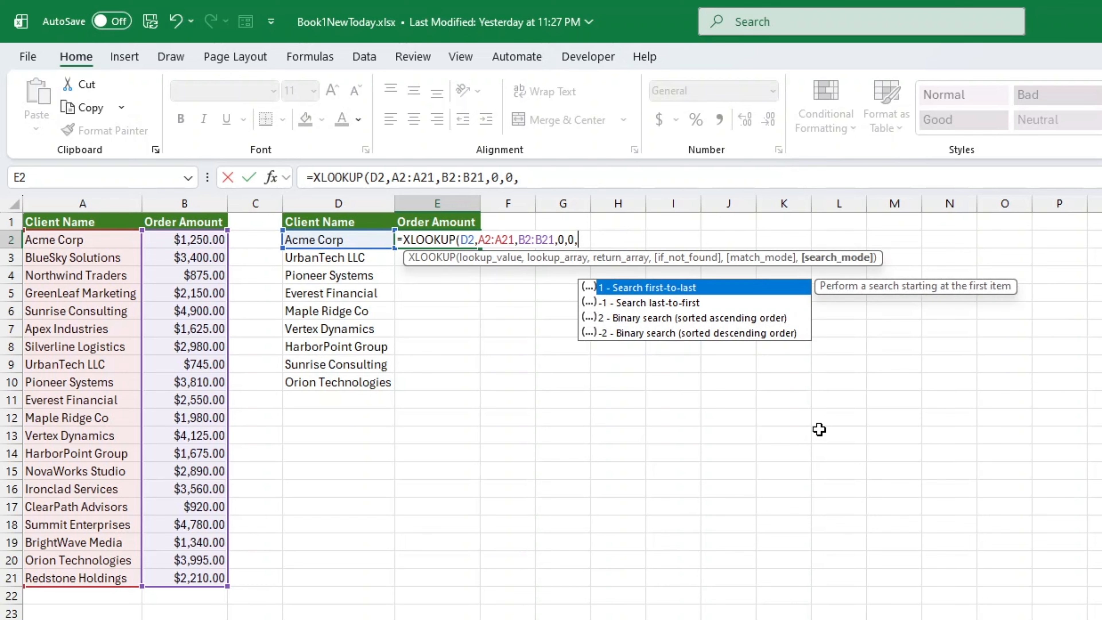
Leave out the search mode argument and complete the formula in E2 as =XLOOKUP(D2,A2:A21,B2:B21,0,0).
key(BackSpace)
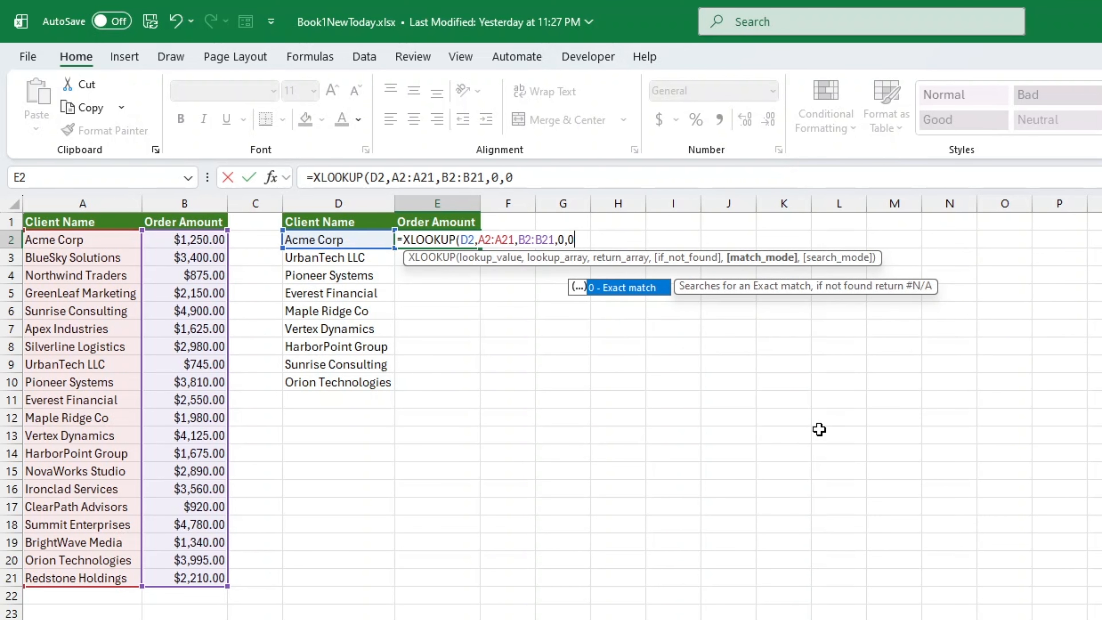
text())
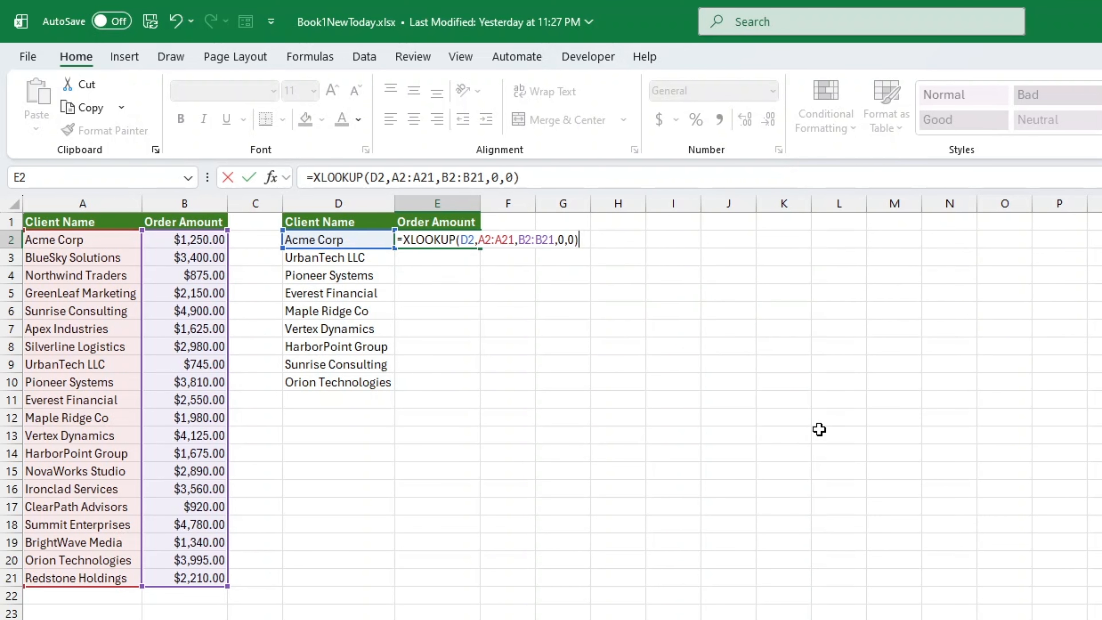
key(Return)
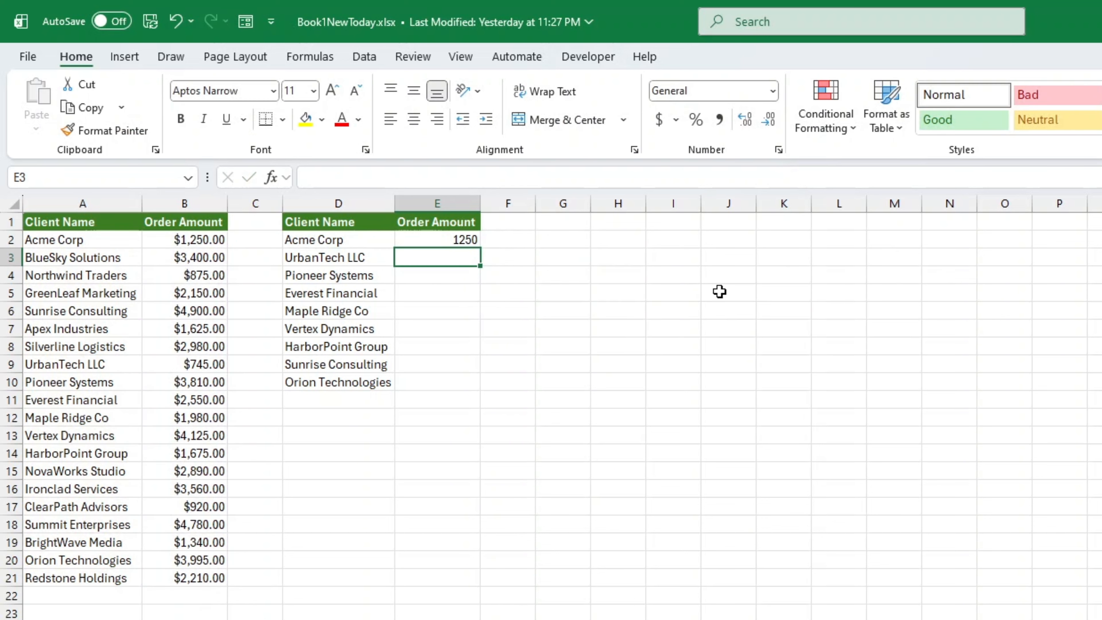
Format the Order Amount cells E2:E10 as Currency.
drag(433, 240, 436, 380)
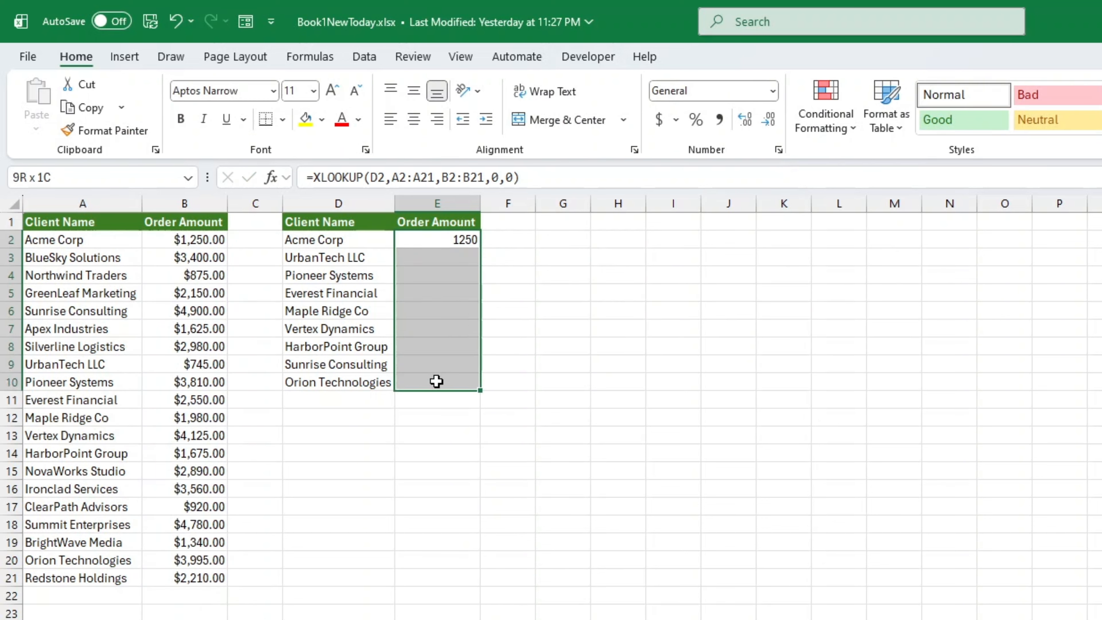
click(775, 93)
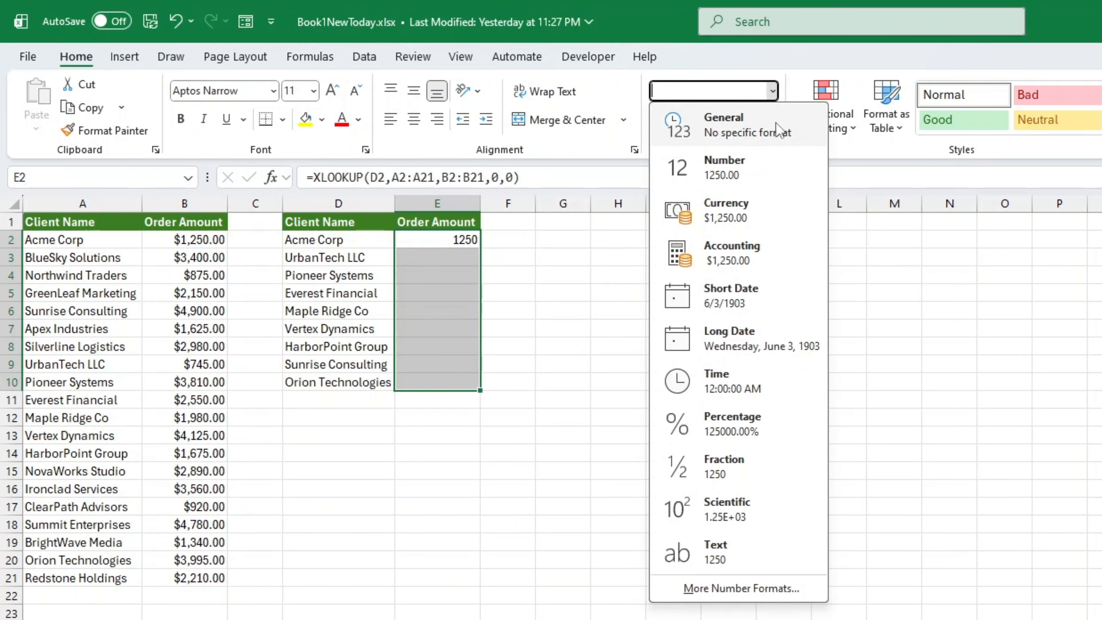
click(759, 217)
click(563, 497)
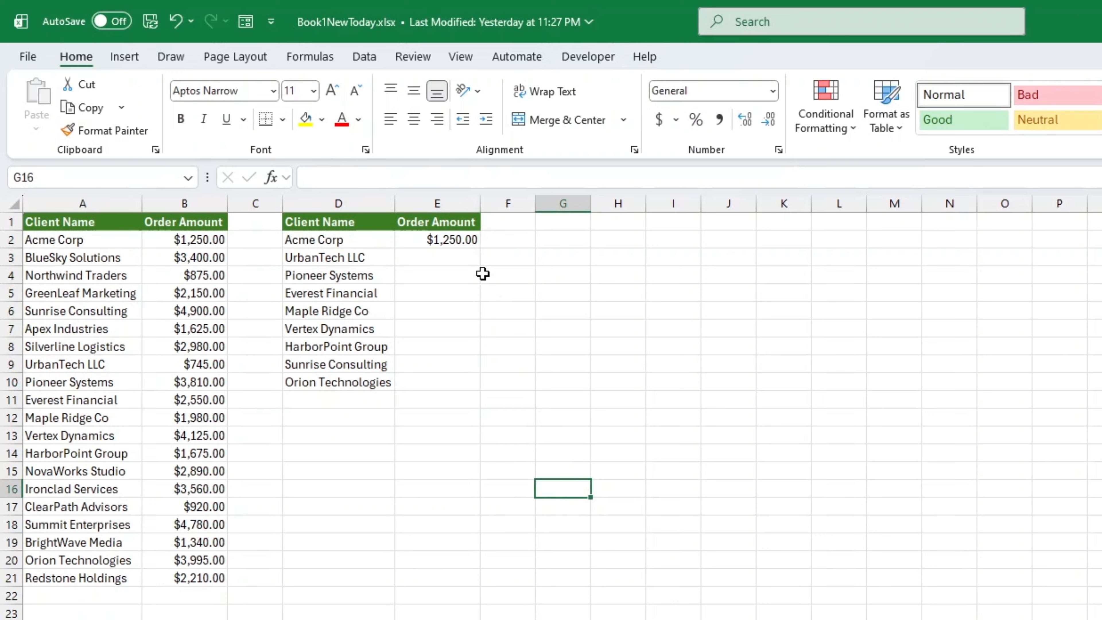
Review the lookup array, return array, if_not_found and match mode of E2's XLOOKUP formula in its Function Arguments.
click(462, 242)
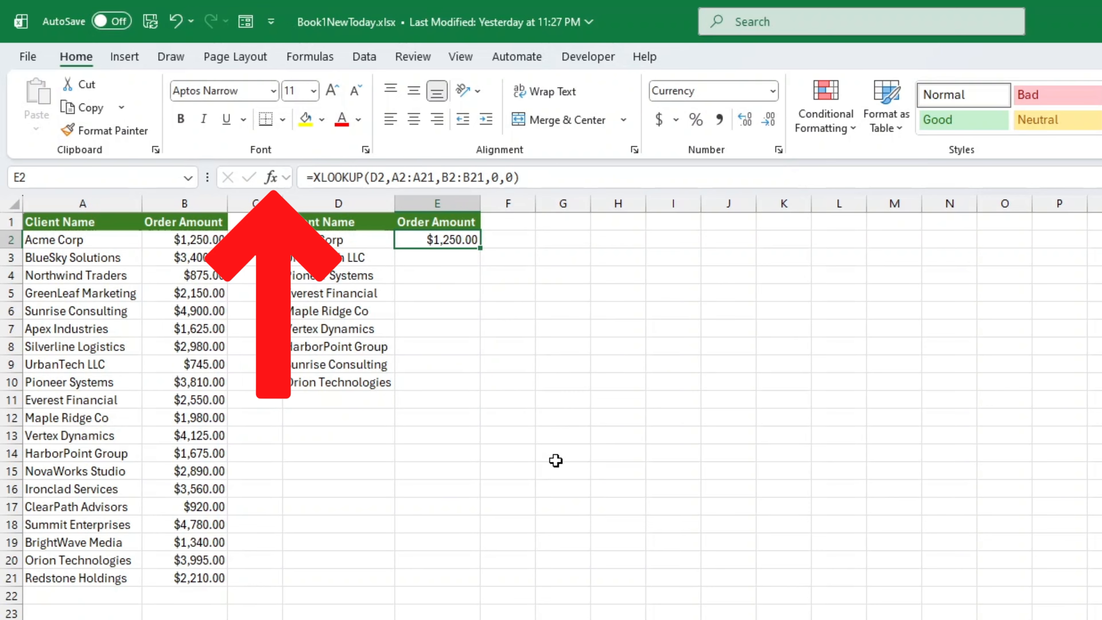
click(269, 182)
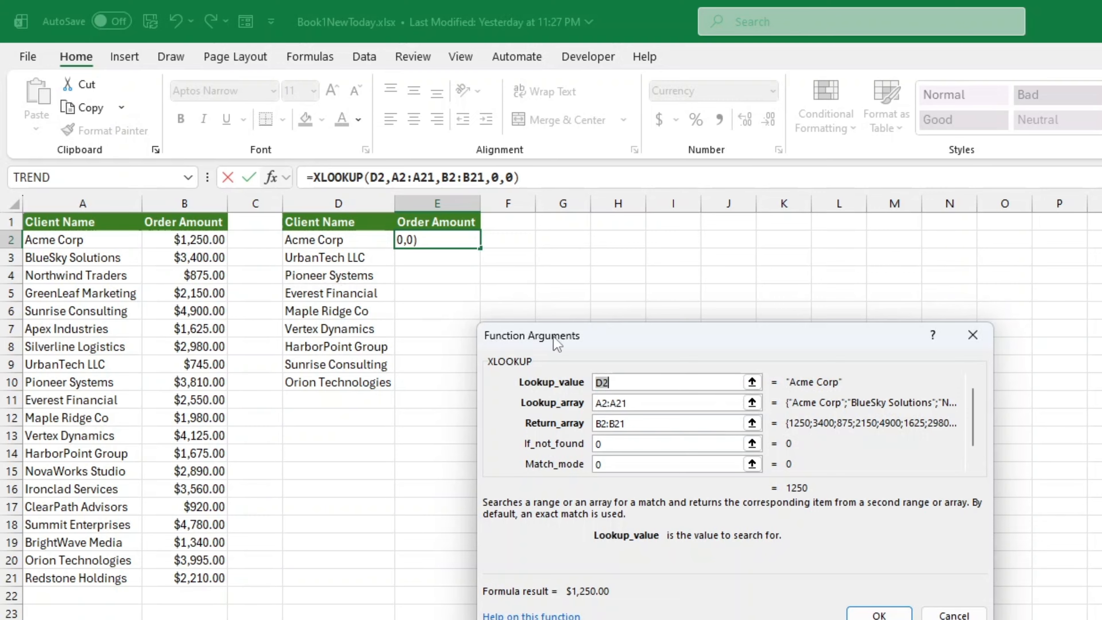
click(663, 401)
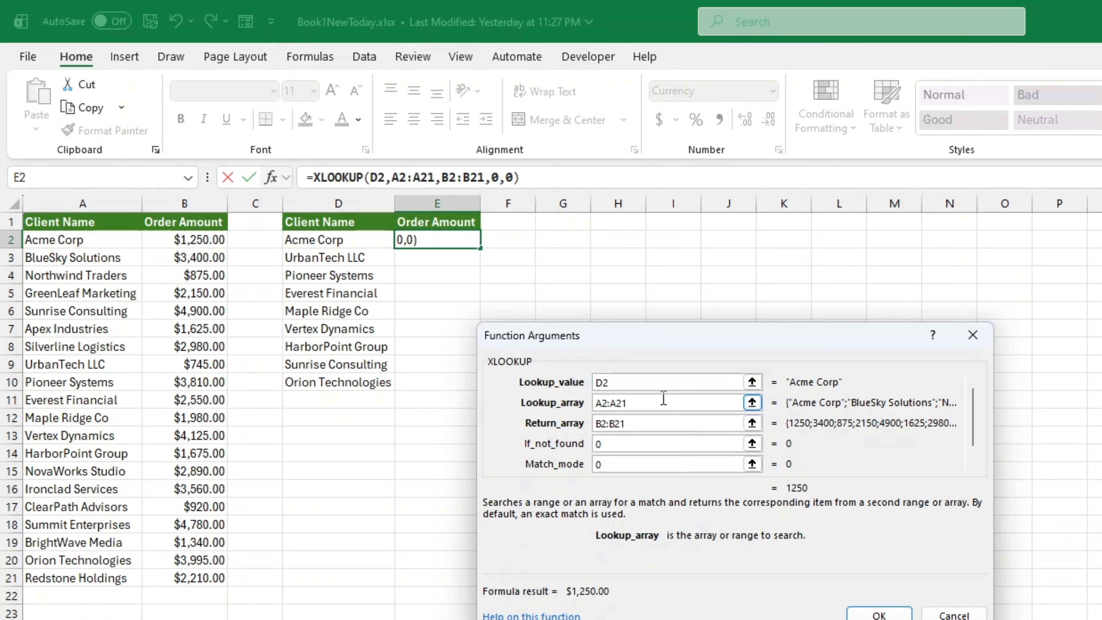
click(664, 423)
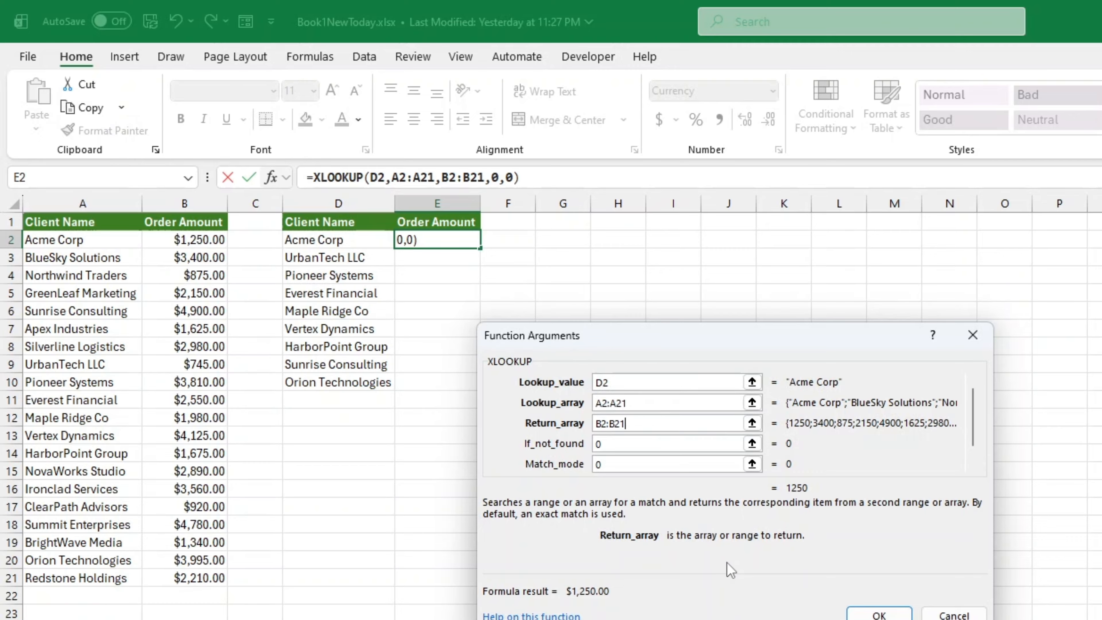
click(654, 444)
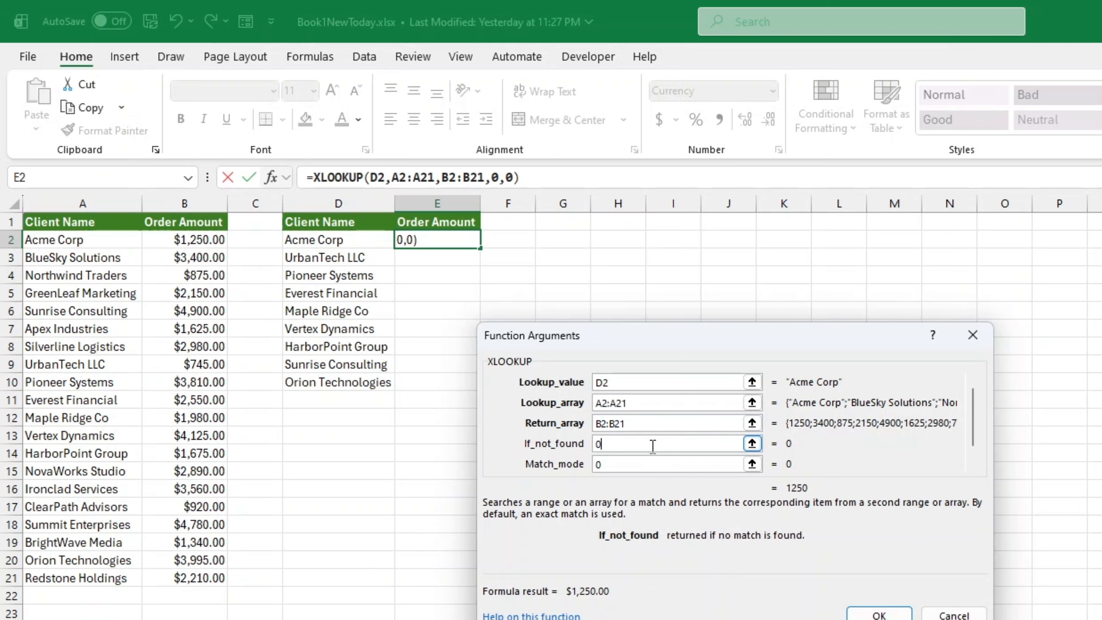
click(651, 464)
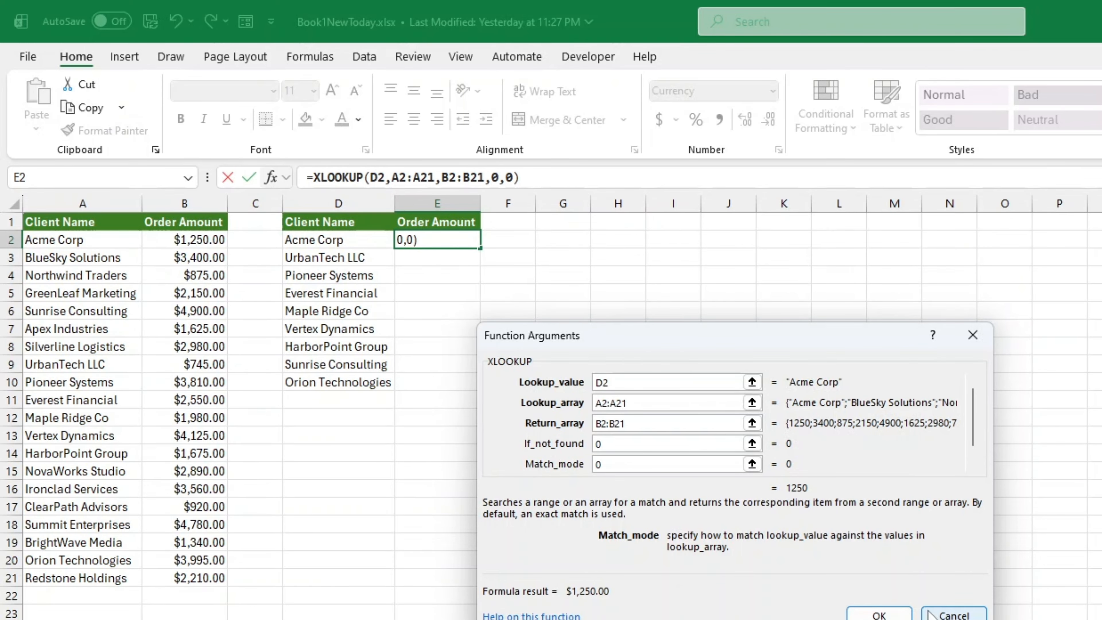
click(879, 614)
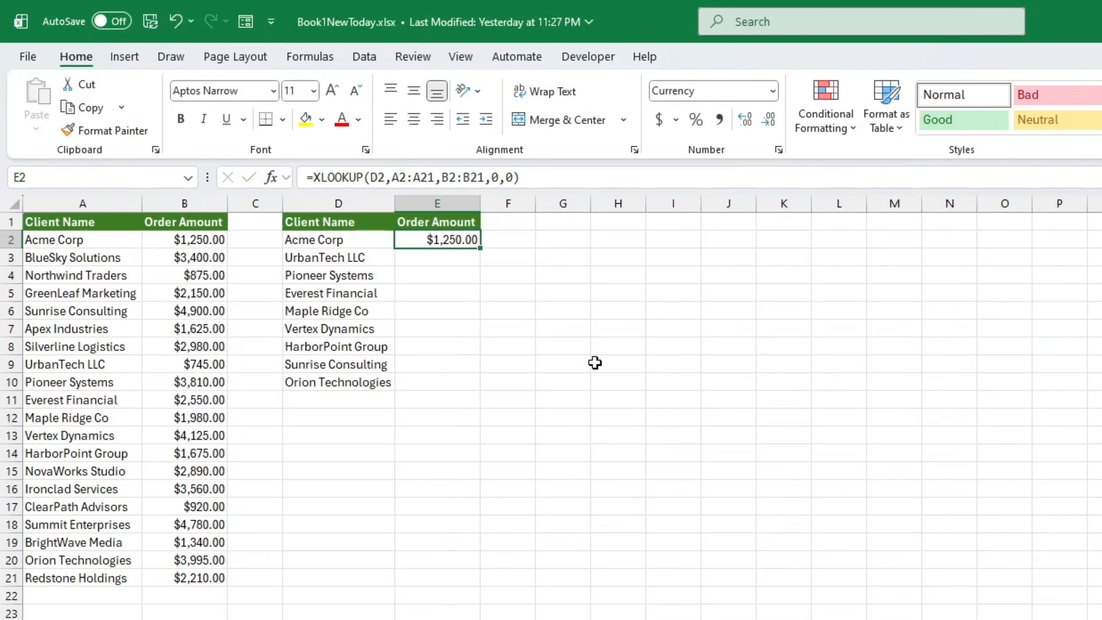
Fill the XLOOKUP formula from E2 down to E10 and check the UrbanTech LLC row.
double_click(480, 251)
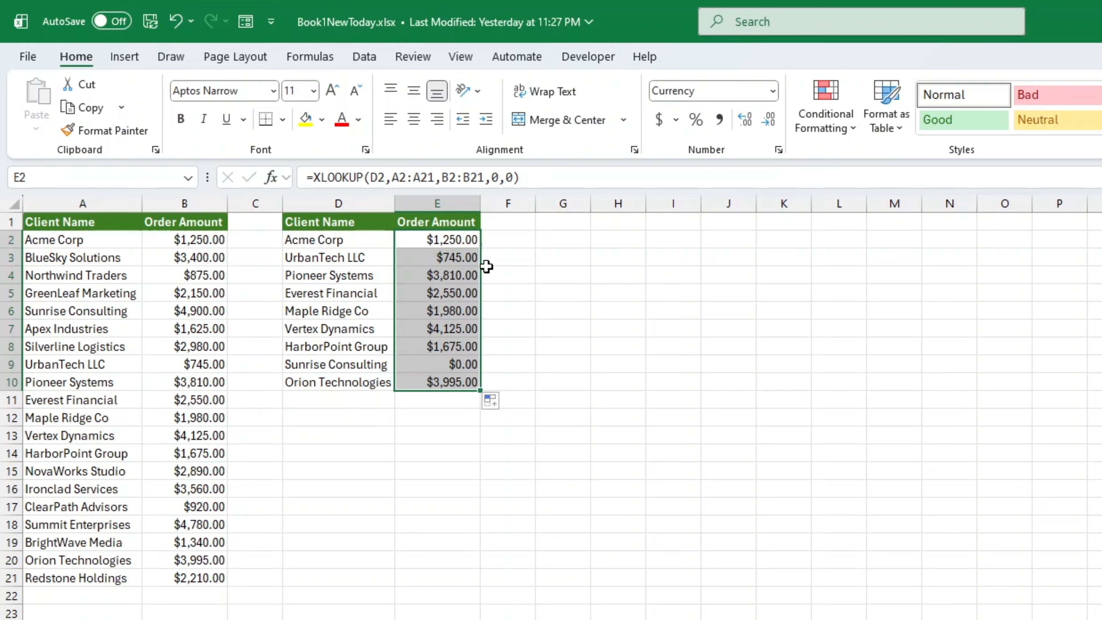
click(604, 492)
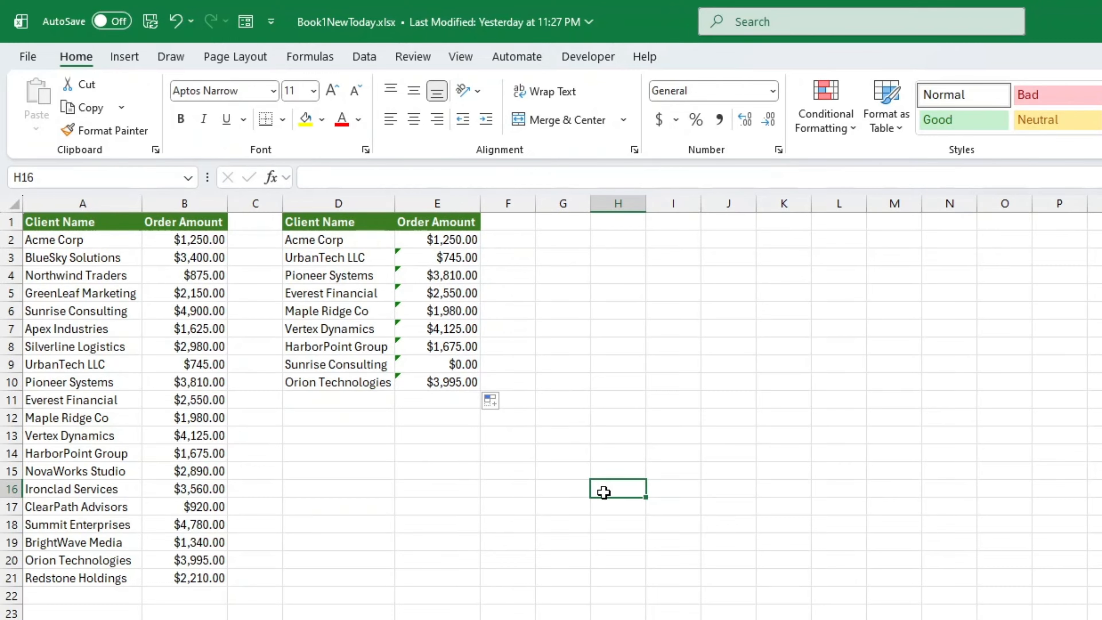
drag(342, 258, 410, 260)
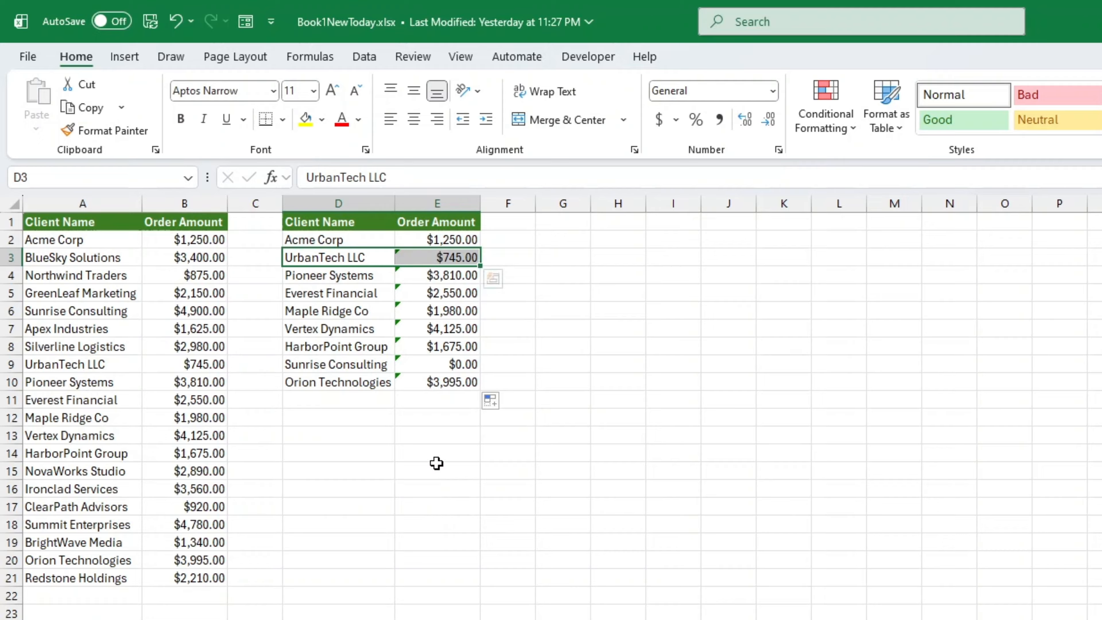
click(476, 451)
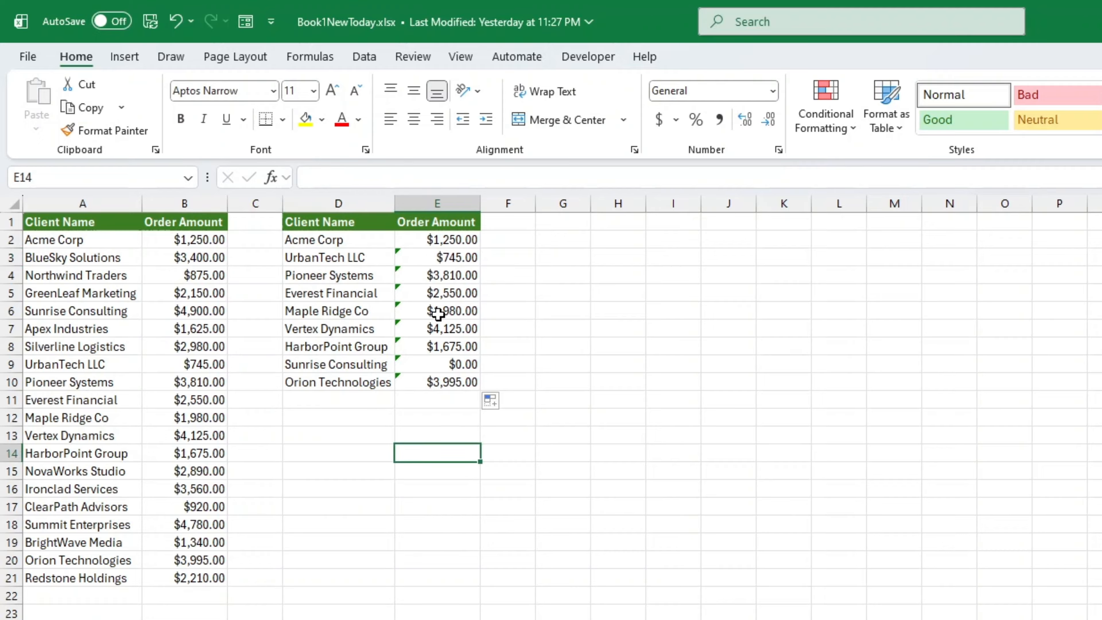
Inspect the error-checking options of E3 and the lookup and return ranges referenced by the XLOOKUP formula in E4.
click(410, 259)
click(381, 260)
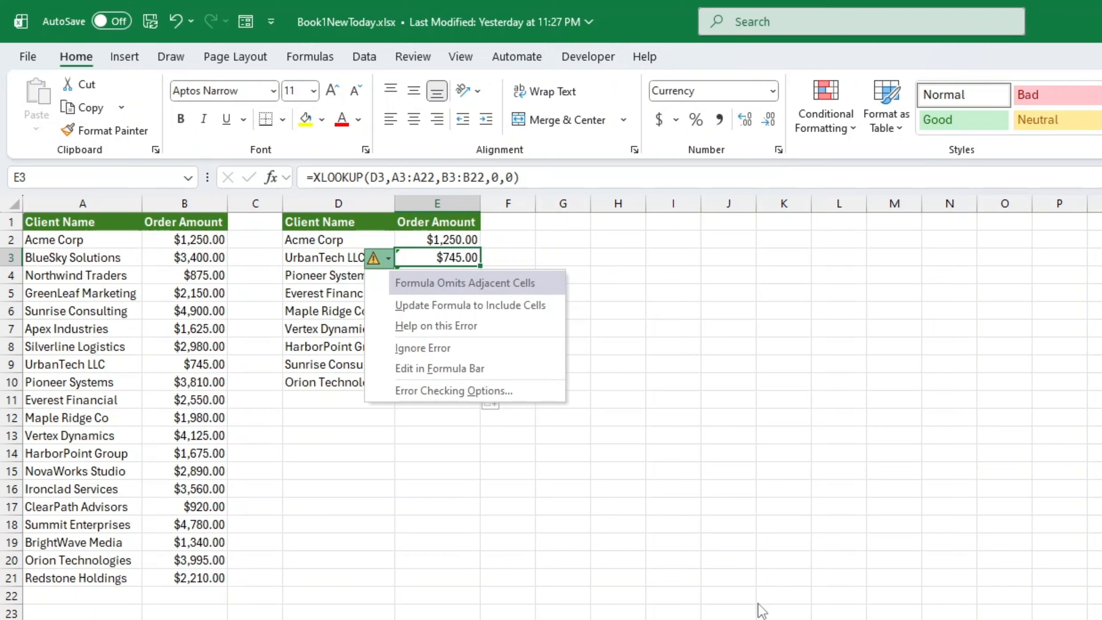
click(693, 560)
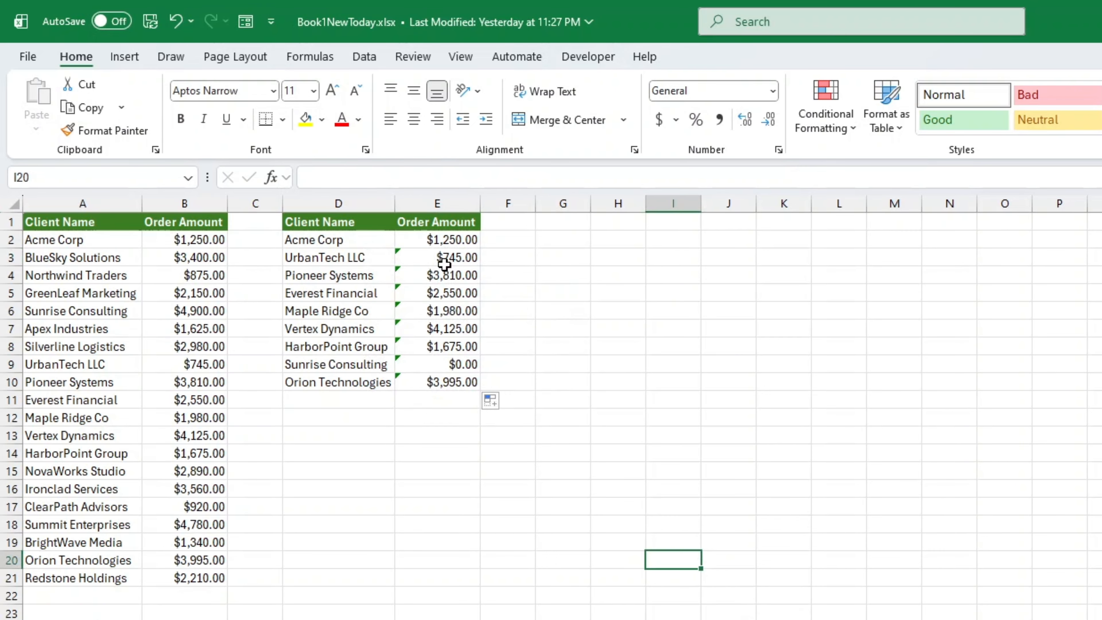
click(448, 275)
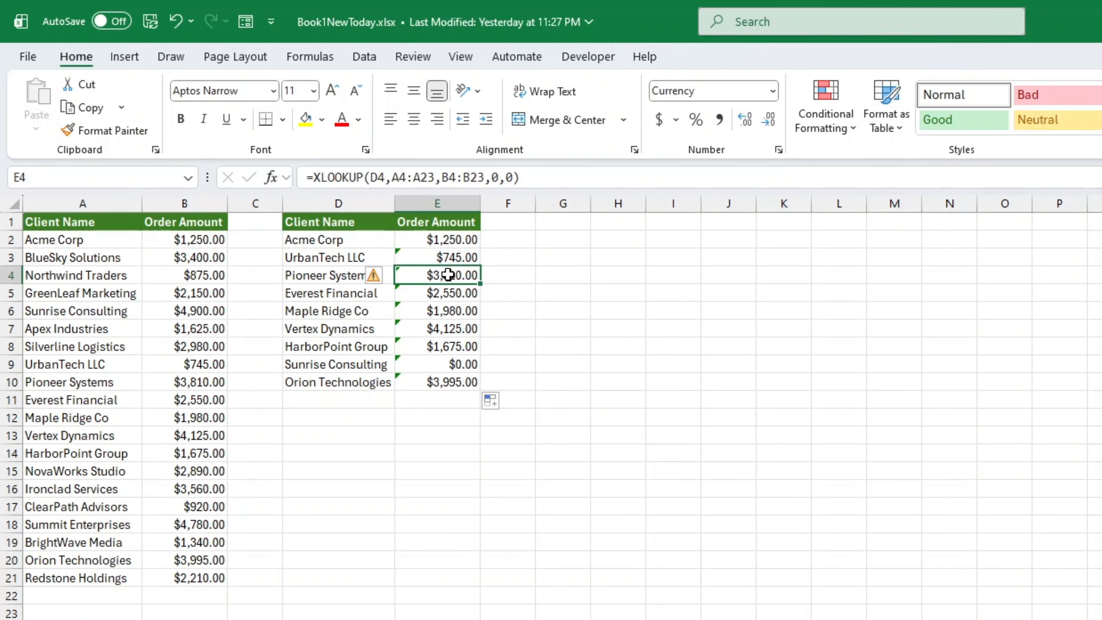
double_click(448, 275)
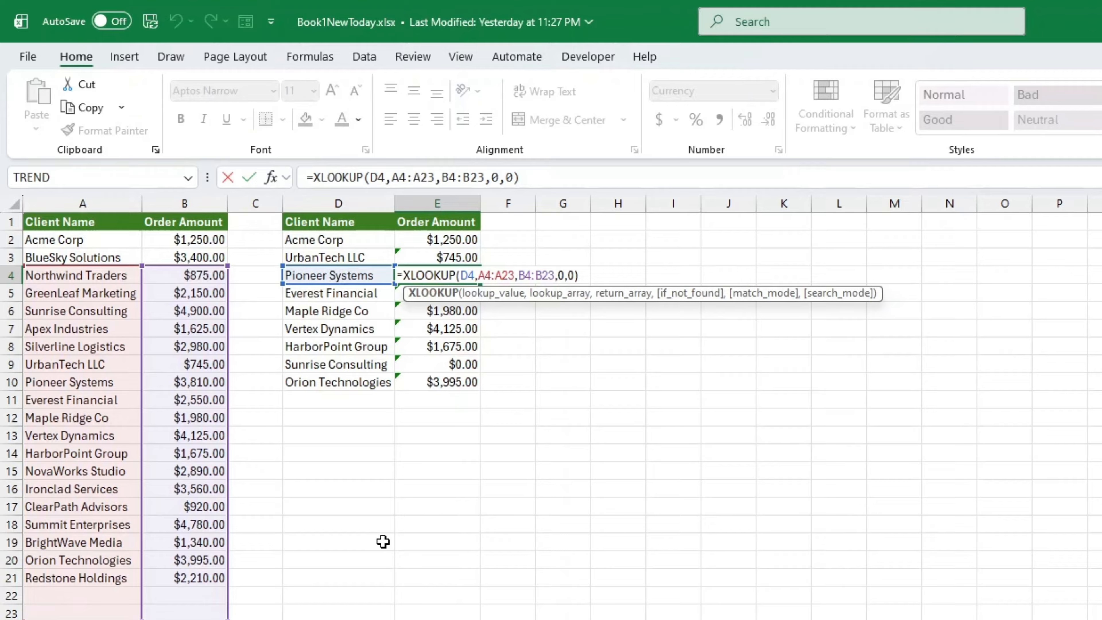
key(Return)
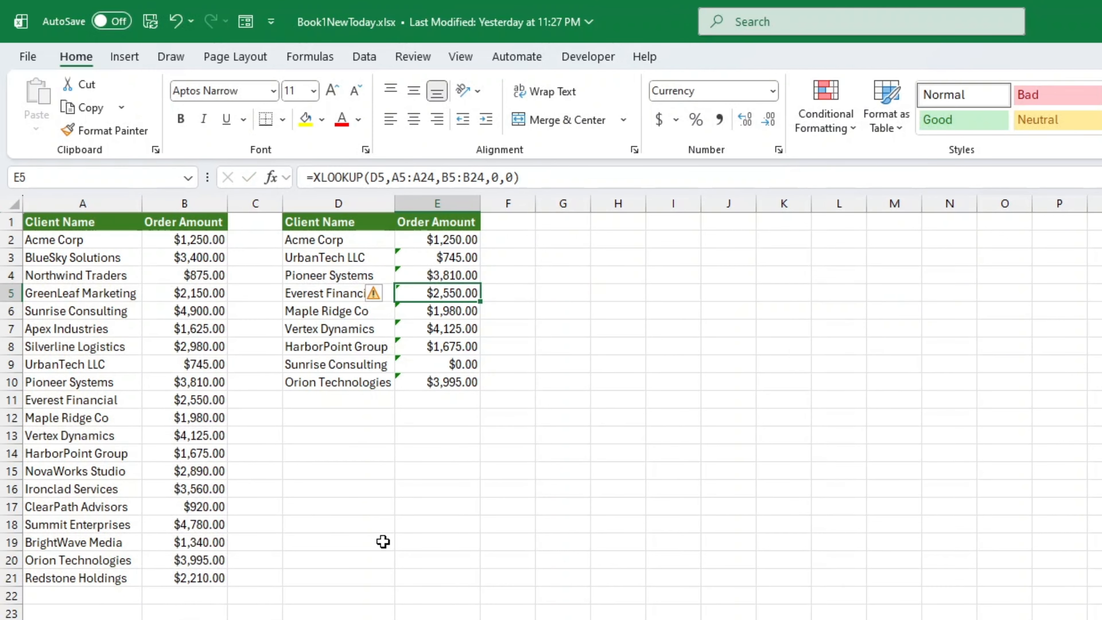
Test the lookup in row 4 by copying Acme Corp from A2 into D4, and undo the paste.
right_click(104, 238)
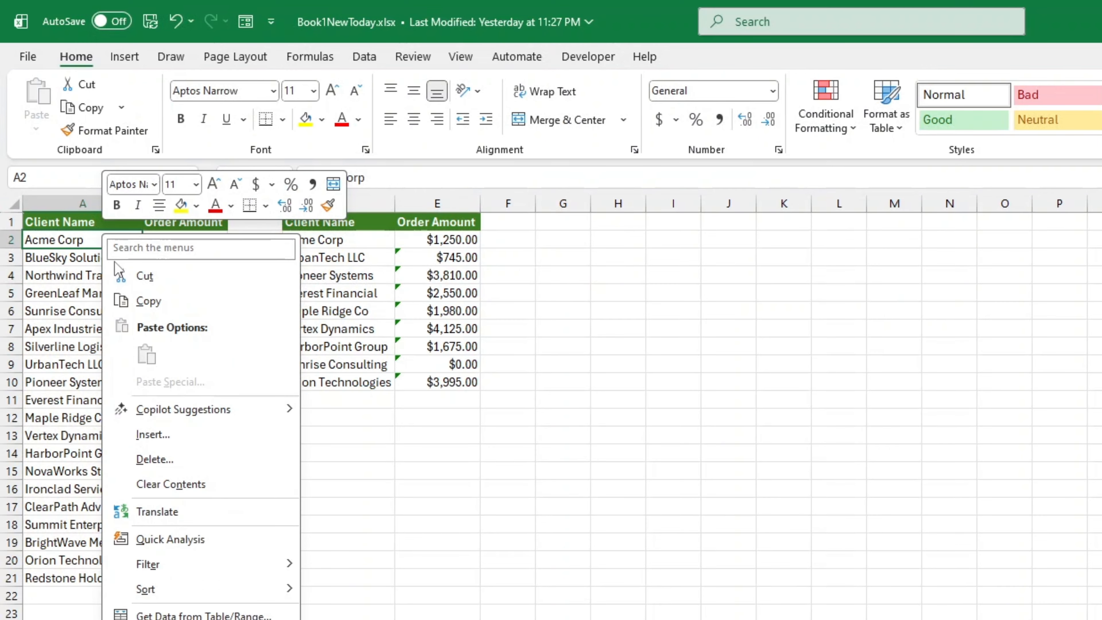
click(138, 301)
right_click(328, 277)
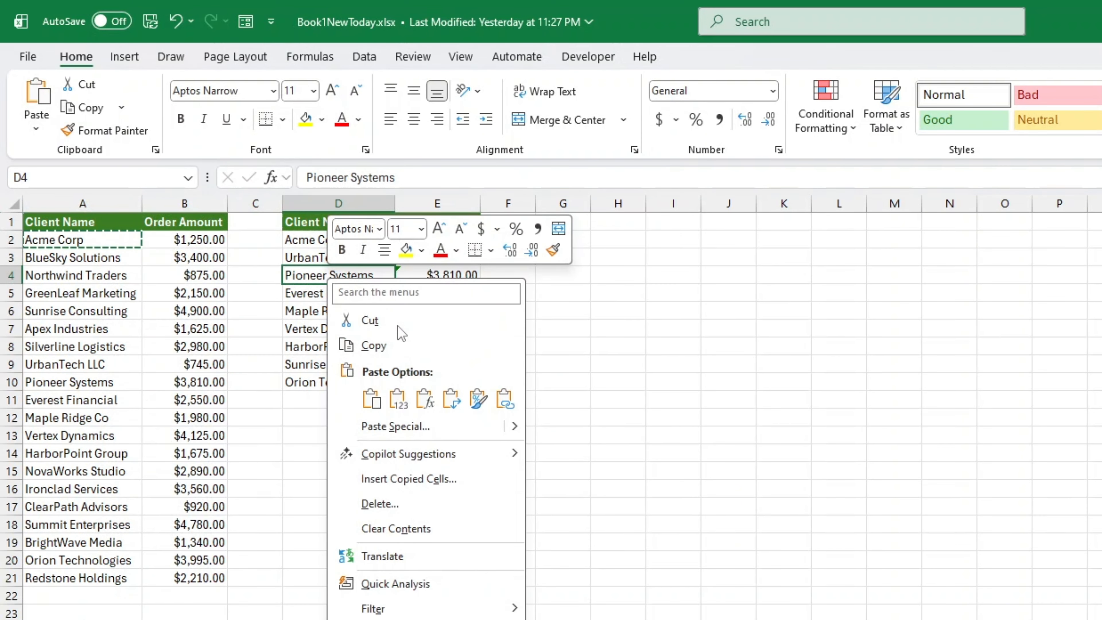
click(371, 398)
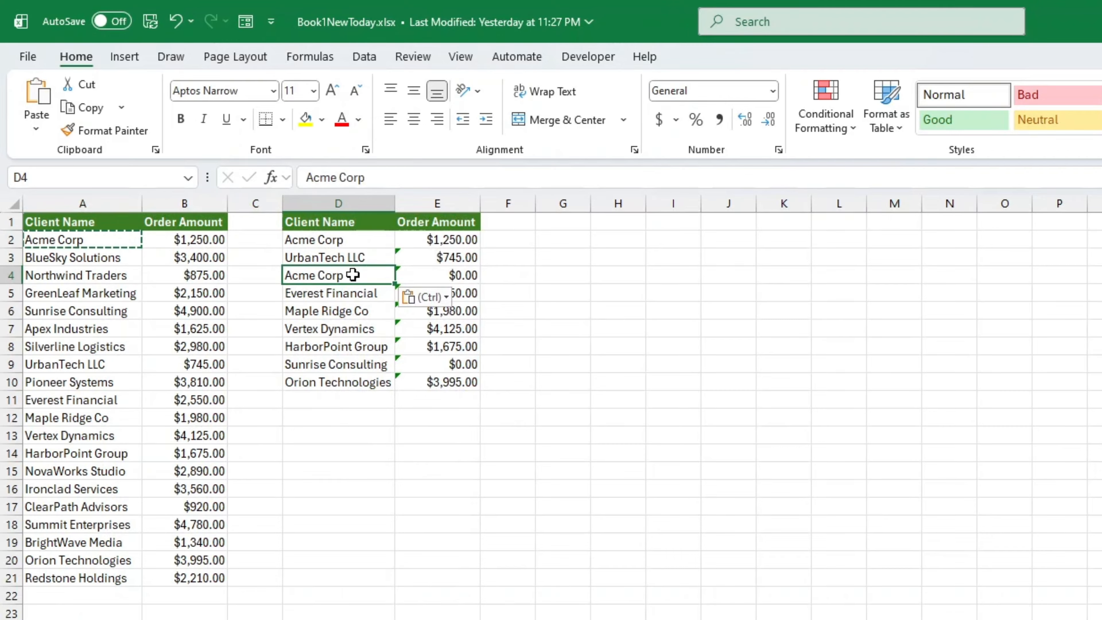
drag(353, 275, 467, 273)
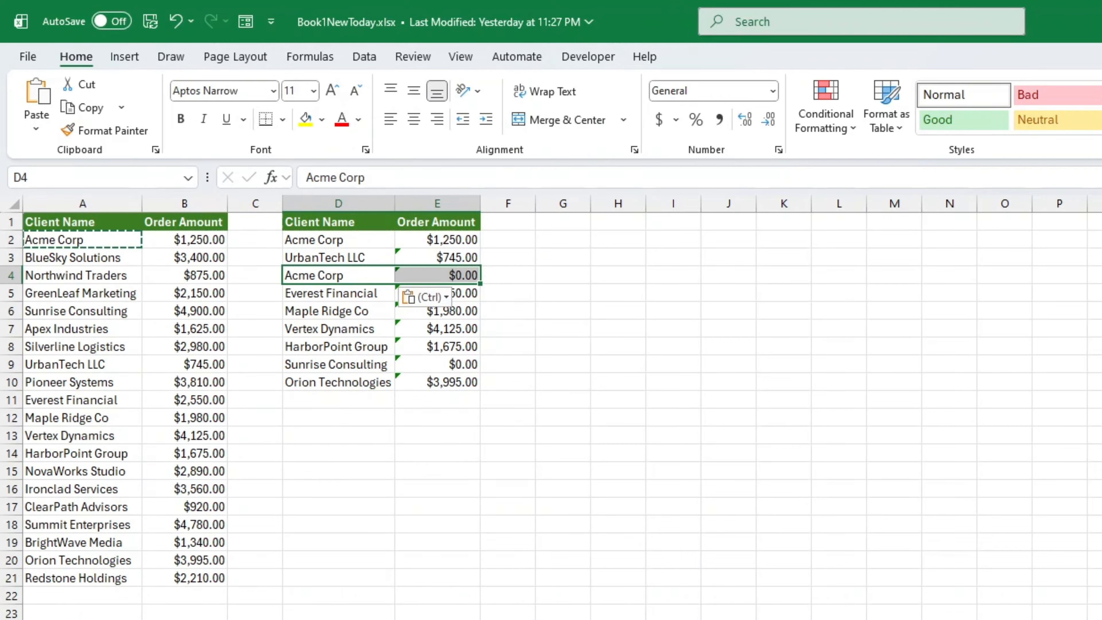
click(490, 619)
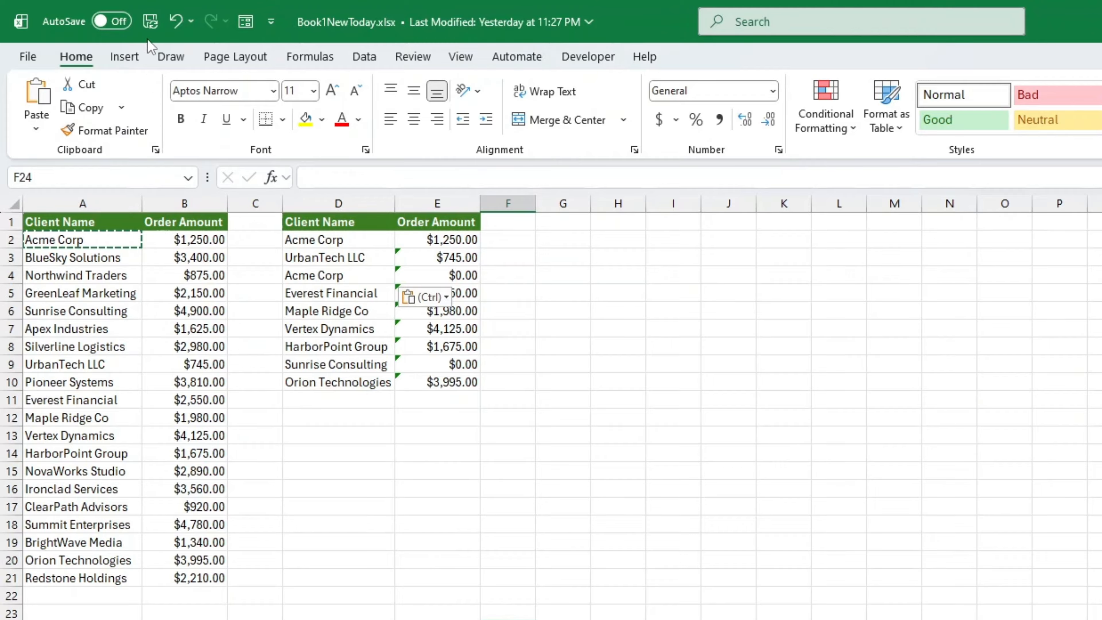
click(176, 21)
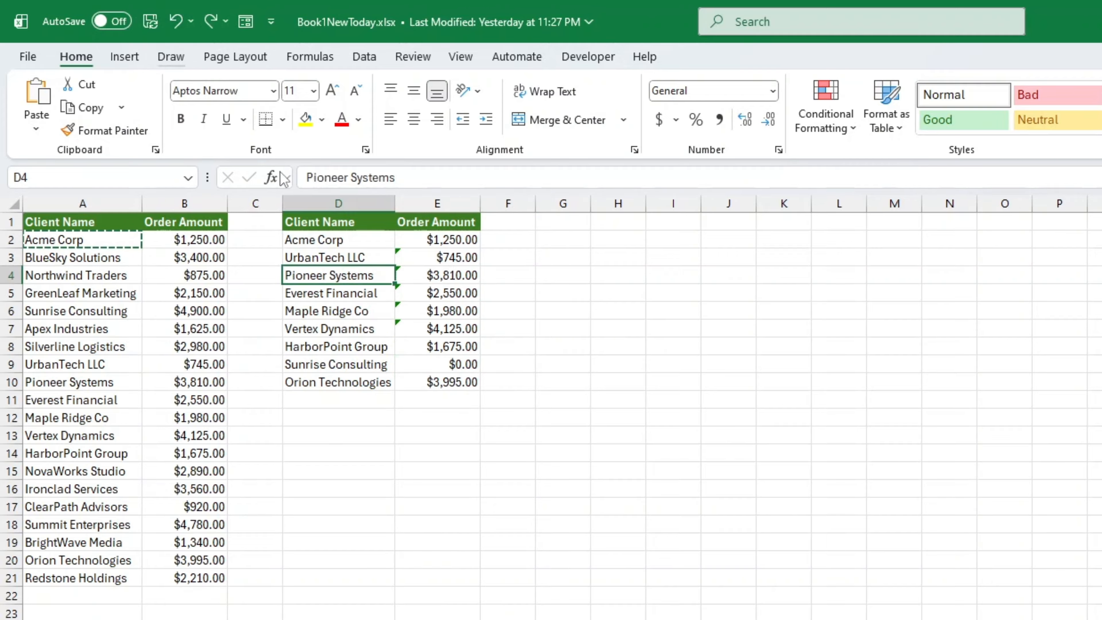
Make the lookup array in E2's XLOOKUP formula absolute as $A$2:$A$21.
double_click(441, 240)
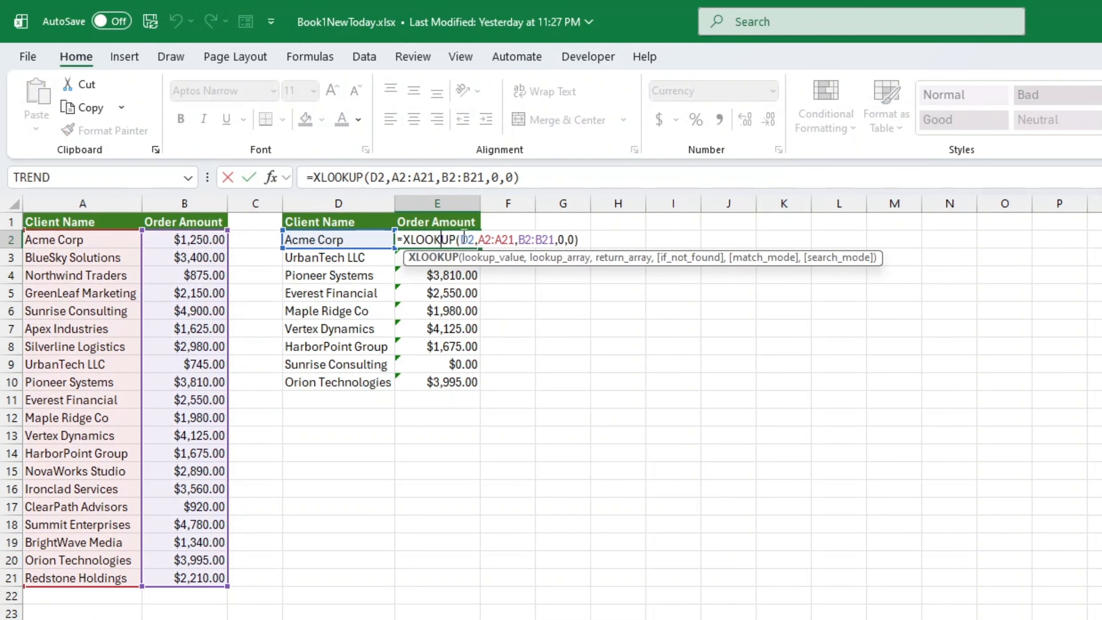
click(503, 239)
drag(478, 239, 514, 239)
click(492, 239)
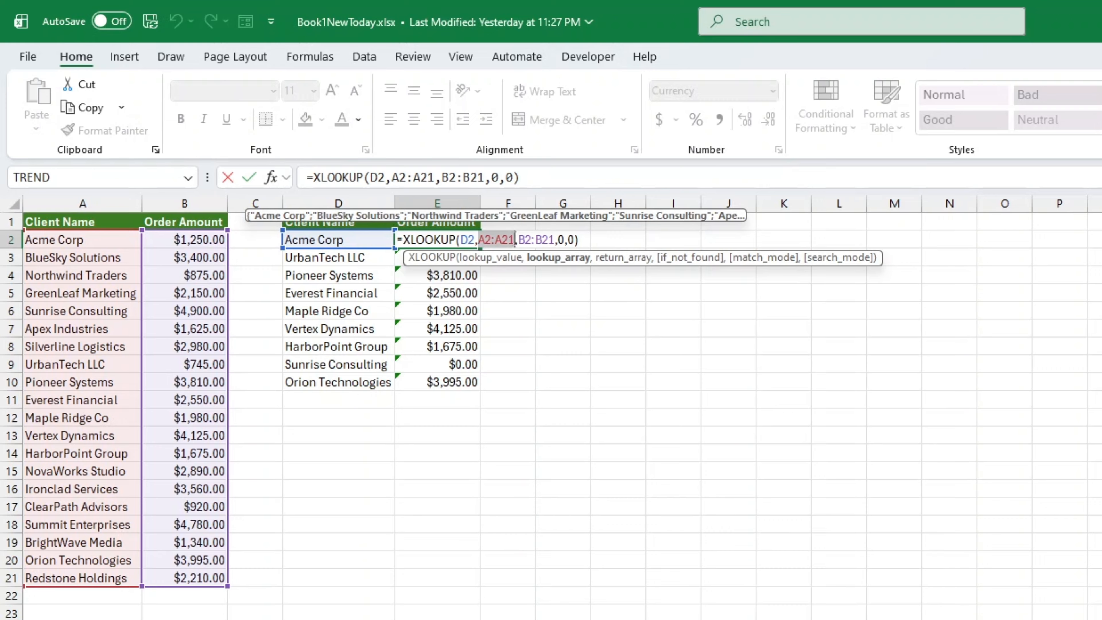
key(F4)
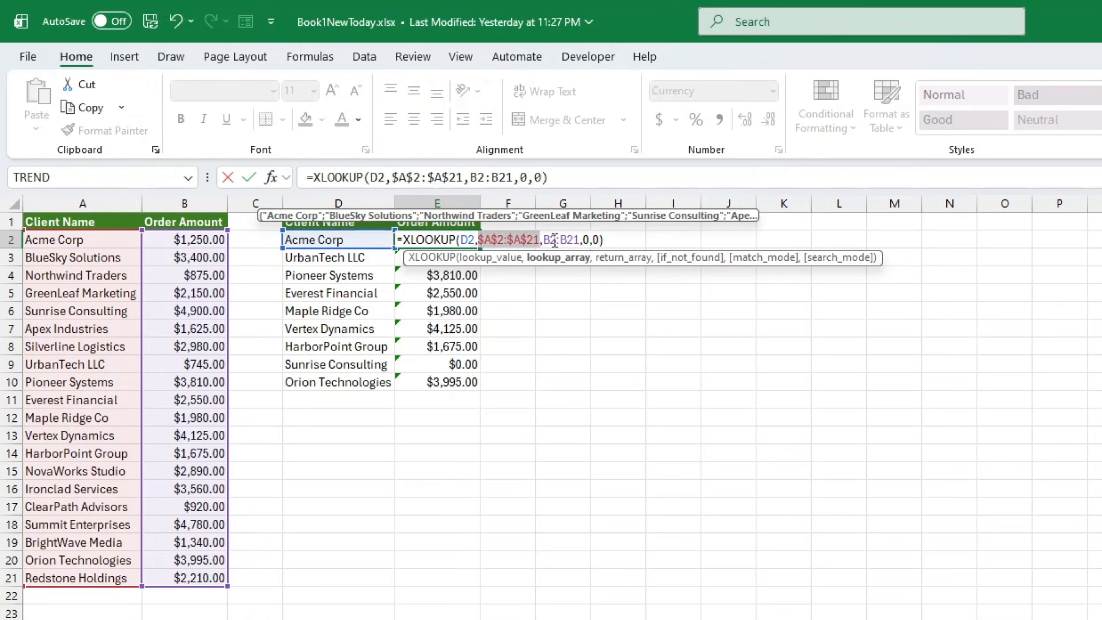
Make the return array in E2's formula absolute as $B$2:$B$21 and confirm the formula.
key(Right)
key(shift+Right)
key(shift+Right)
key(shift+Right)
key(shift+Right)
key(shift+Right)
key(shift+Right)
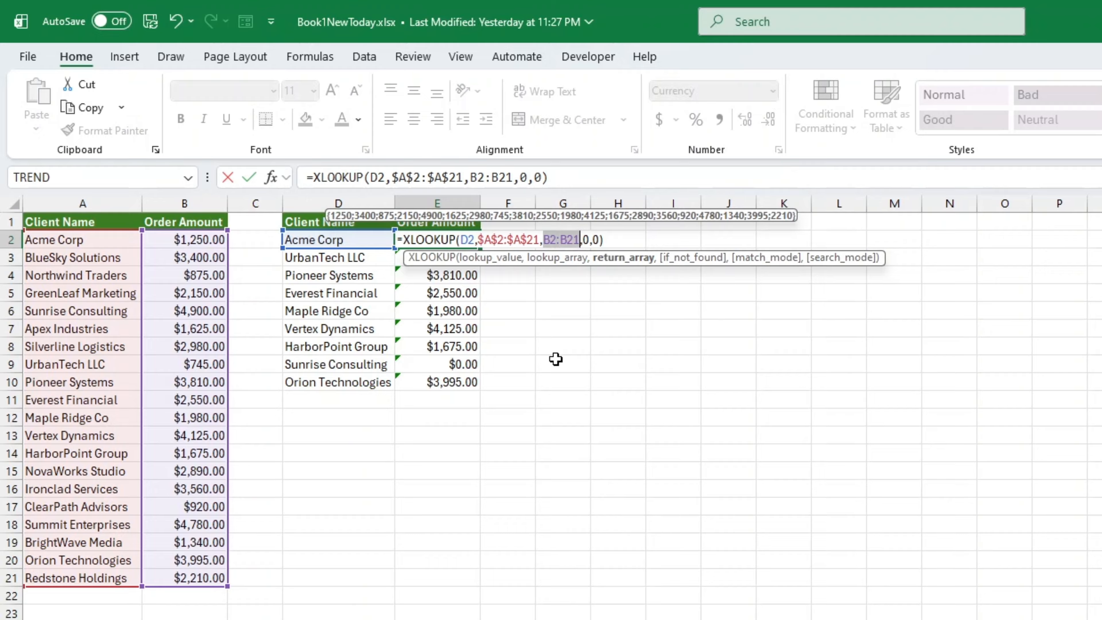
key(F4)
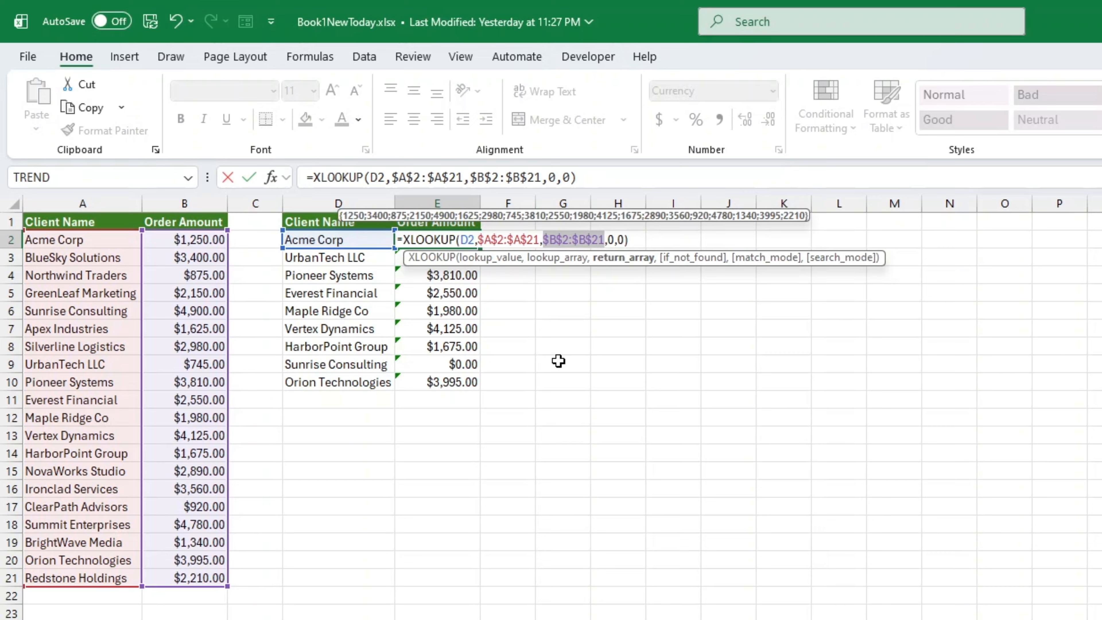
key(Return)
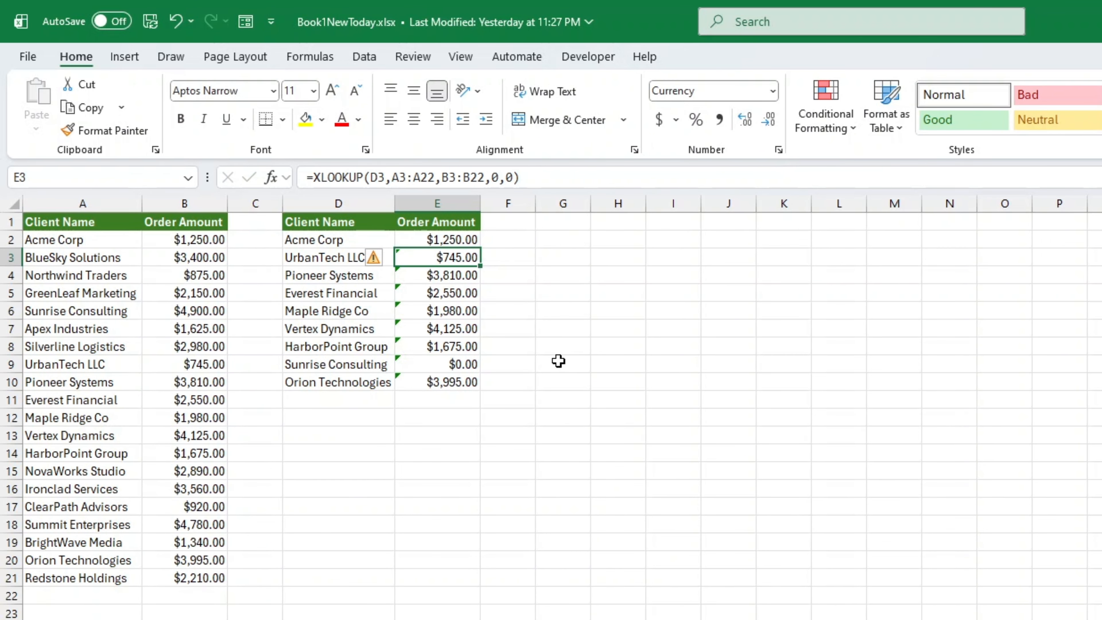
Fill the XLOOKUP formula with absolute ranges from E2 down to E10.
click(473, 239)
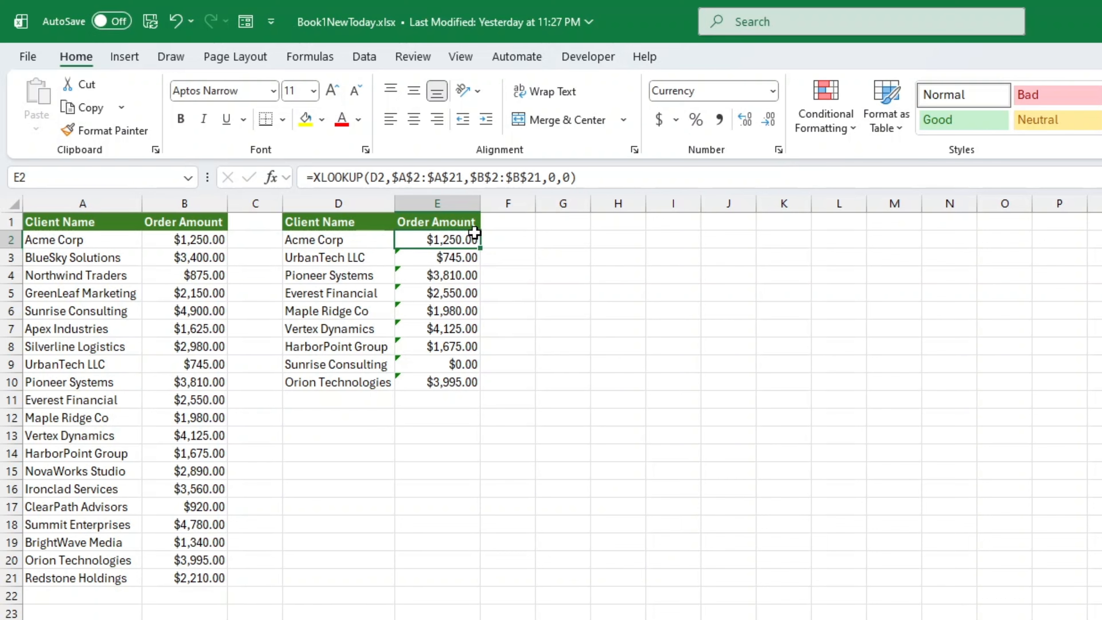
double_click(480, 247)
click(509, 481)
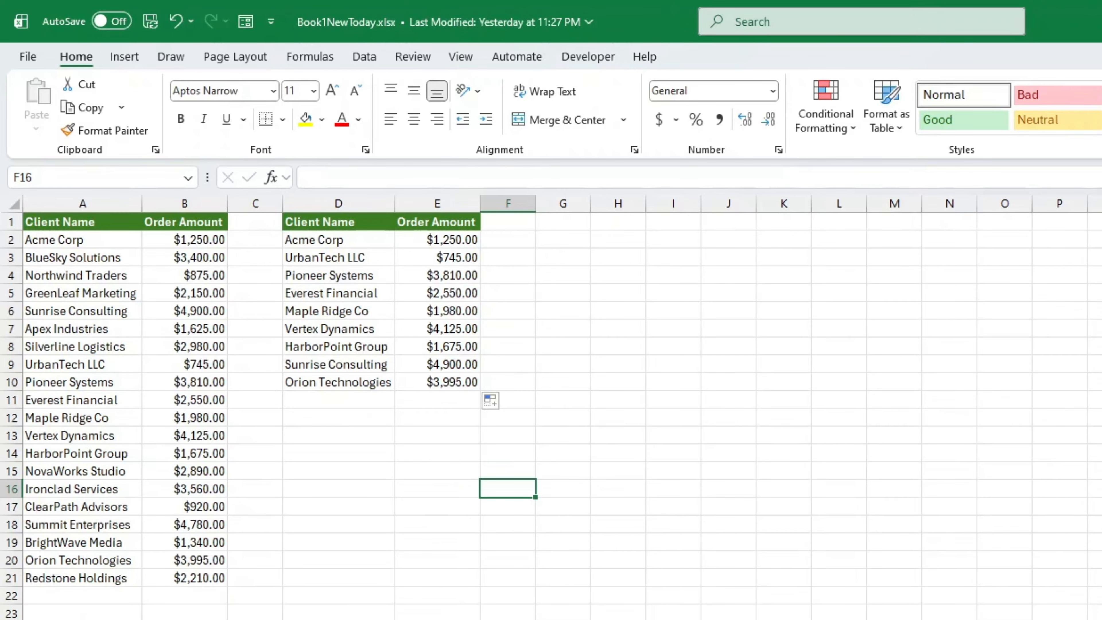
Examine the monthly table on Sheet2, with its company headers in B1:F1 and its month names in column A.
key(ctrl+Page_Down)
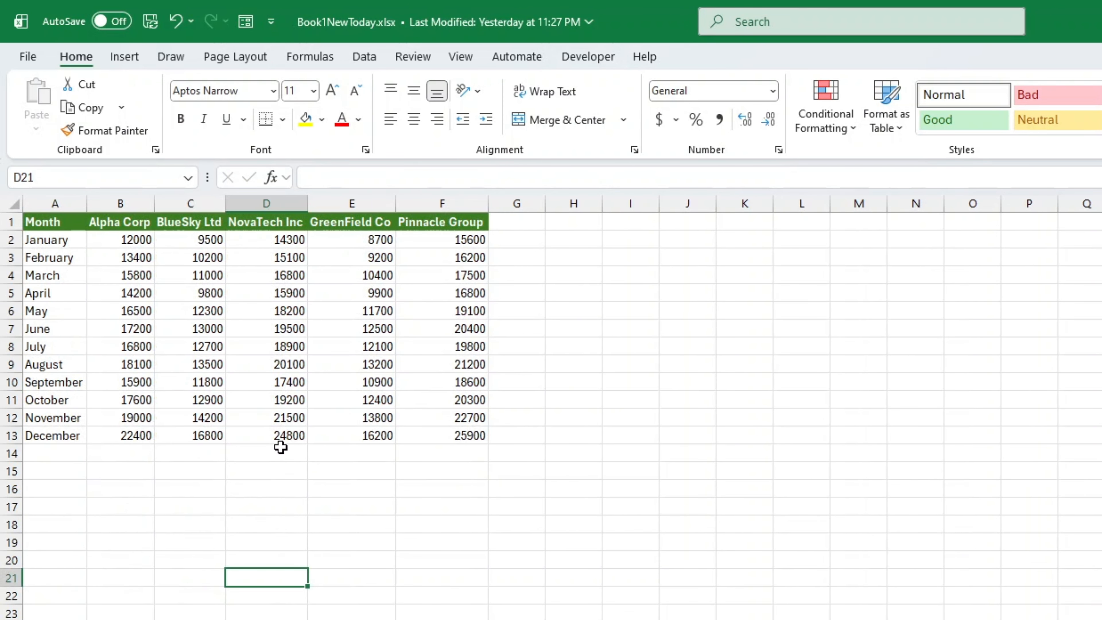
drag(101, 222, 448, 218)
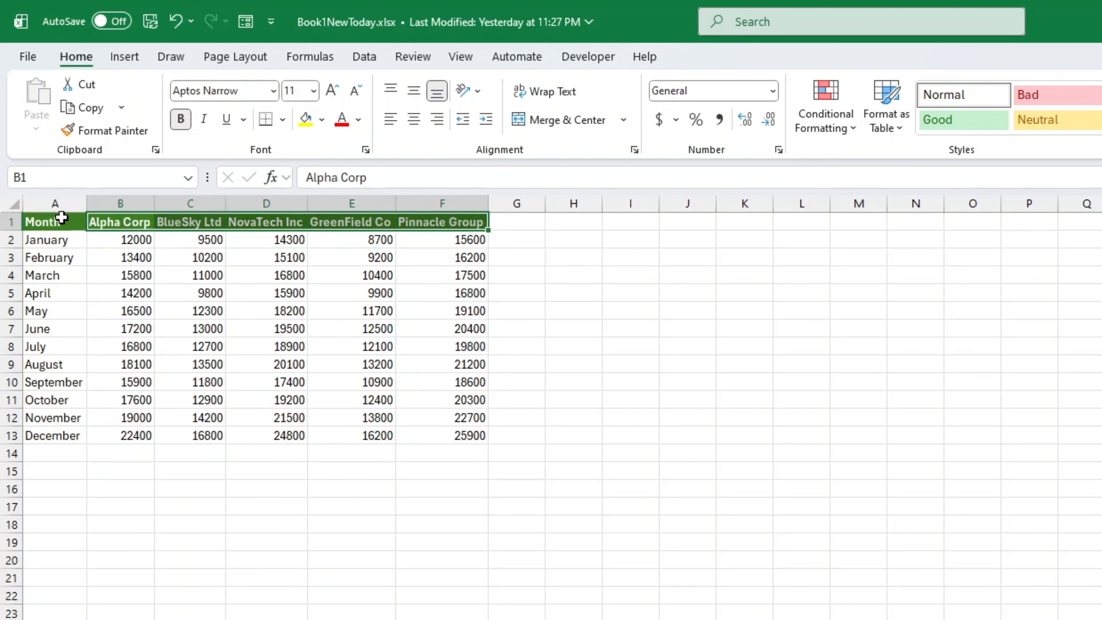
drag(51, 221, 62, 450)
click(267, 619)
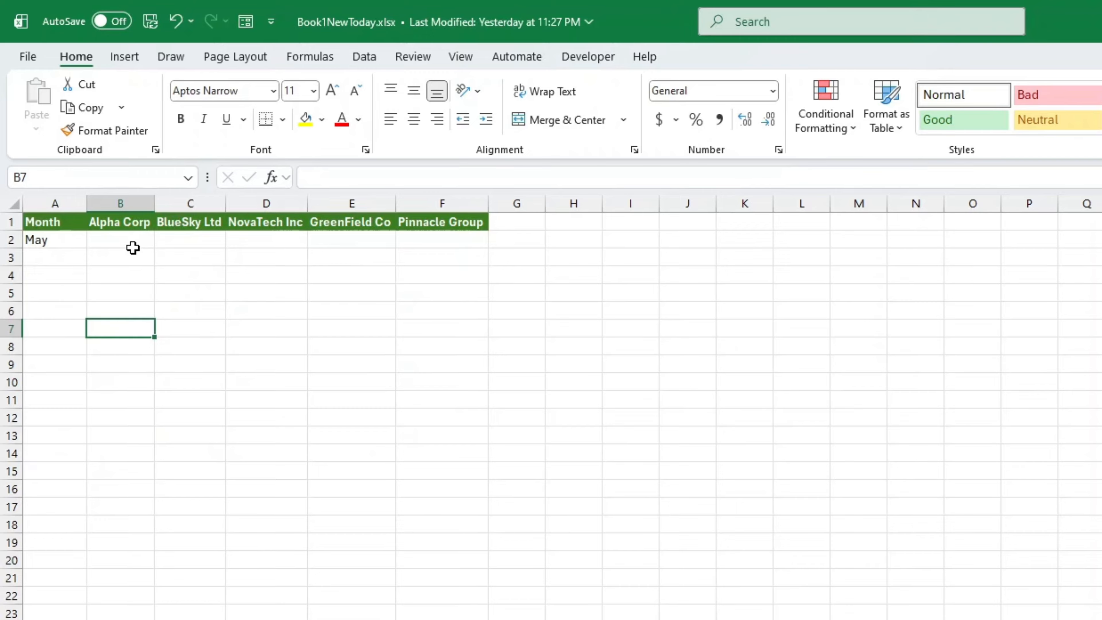
Start an XLOOKUP formula in B2 of the May summary sheet with the Alpha Corp header B1 as lookup value.
click(131, 244)
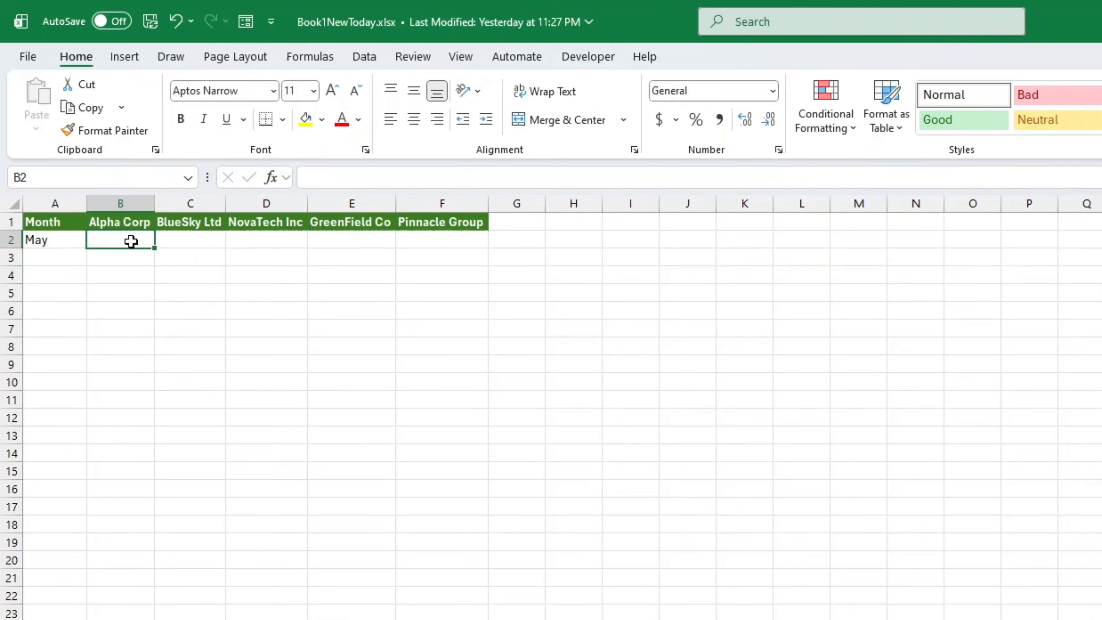
text(=)
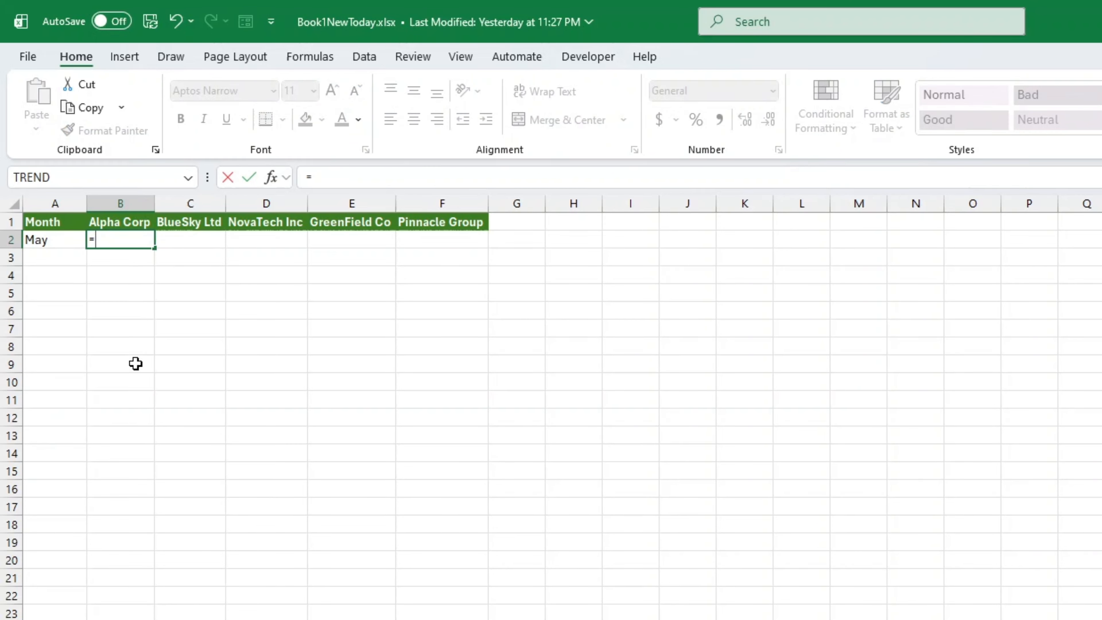
text(XL)
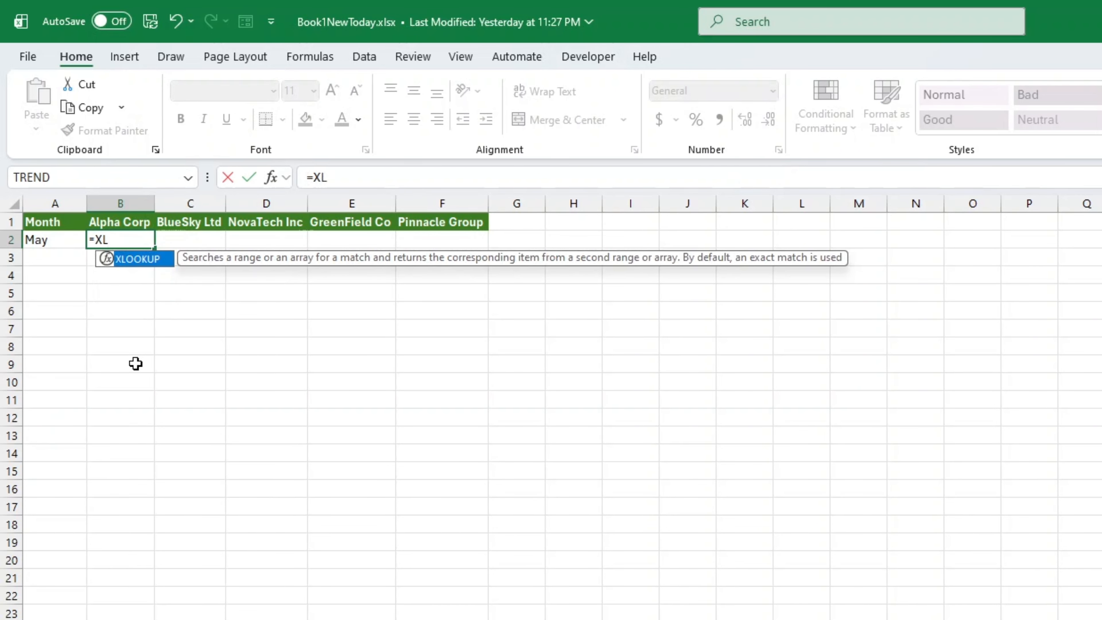
text(OOKUP)
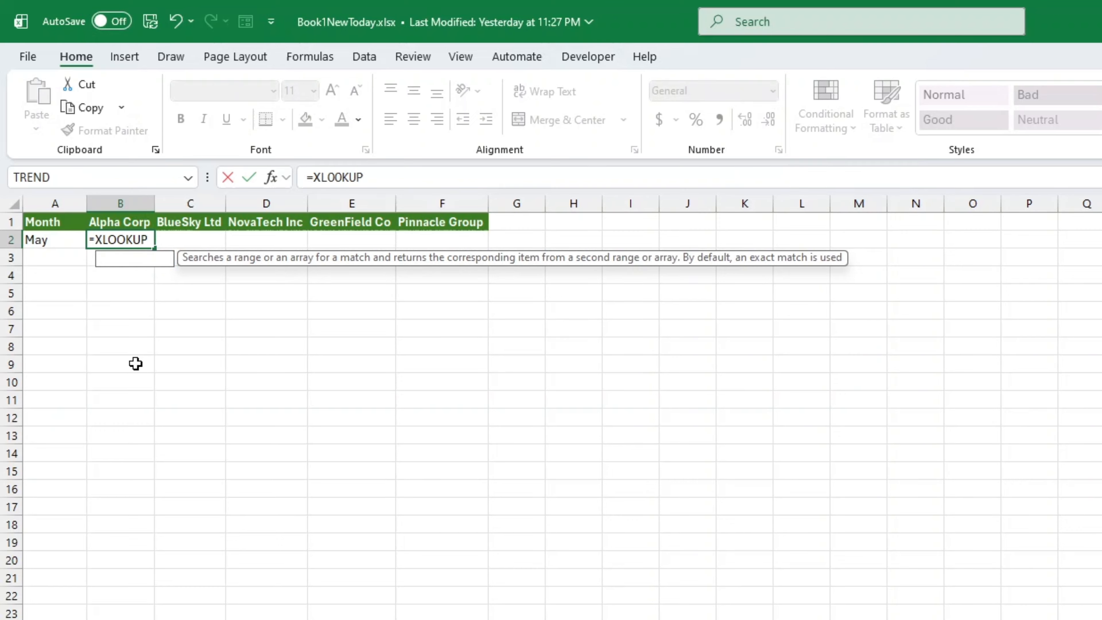
text(()
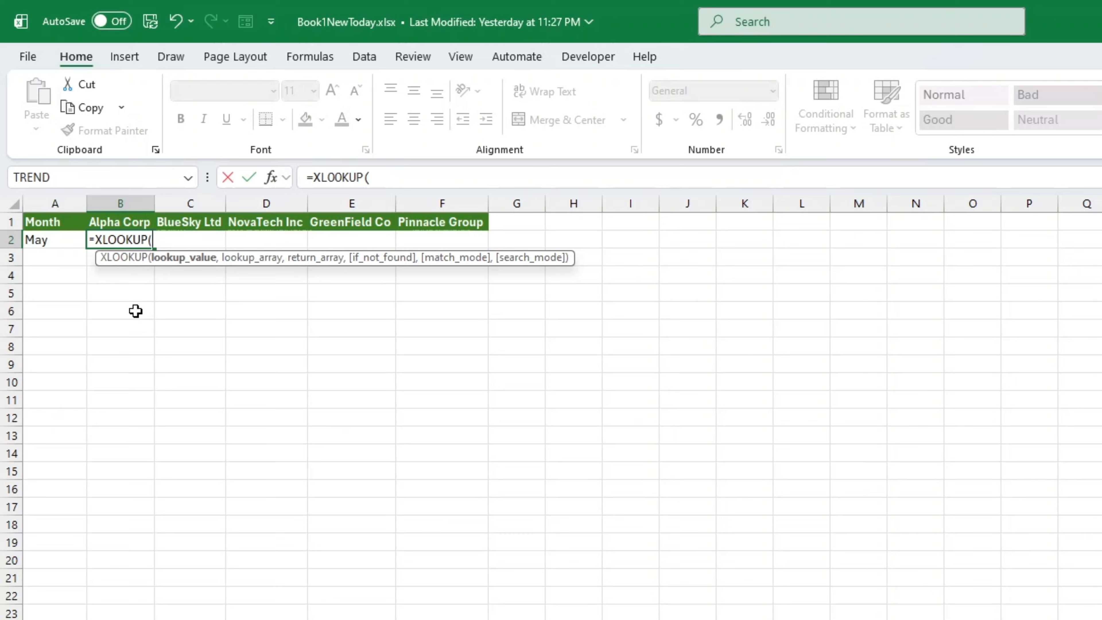
click(134, 219)
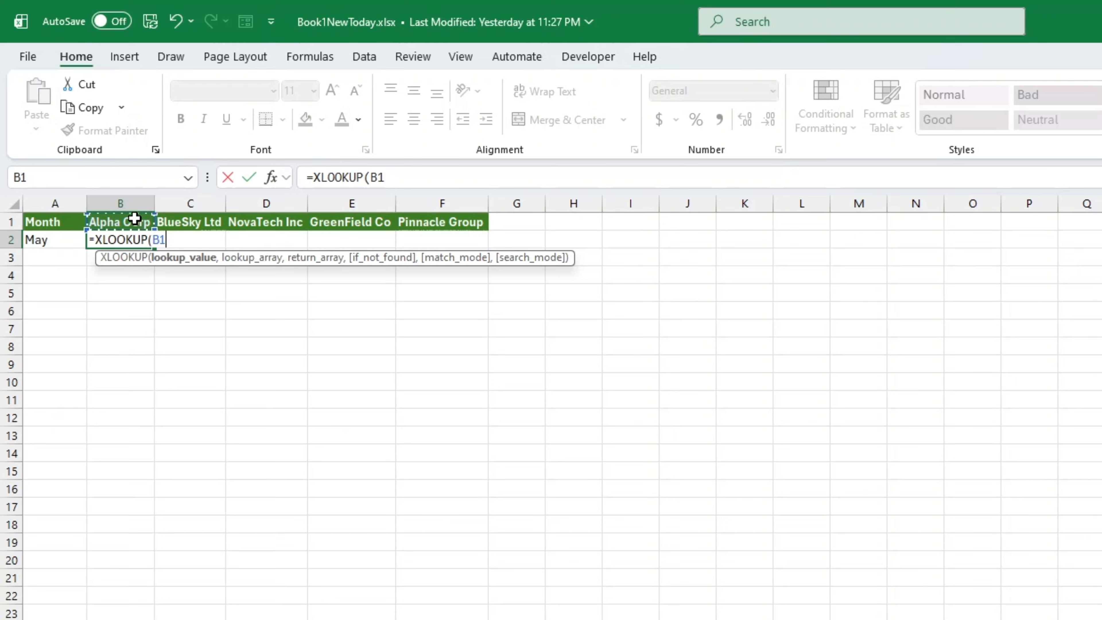
Set the formula's lookup array to the company headers B1:F1 on Sheet2.
text(,)
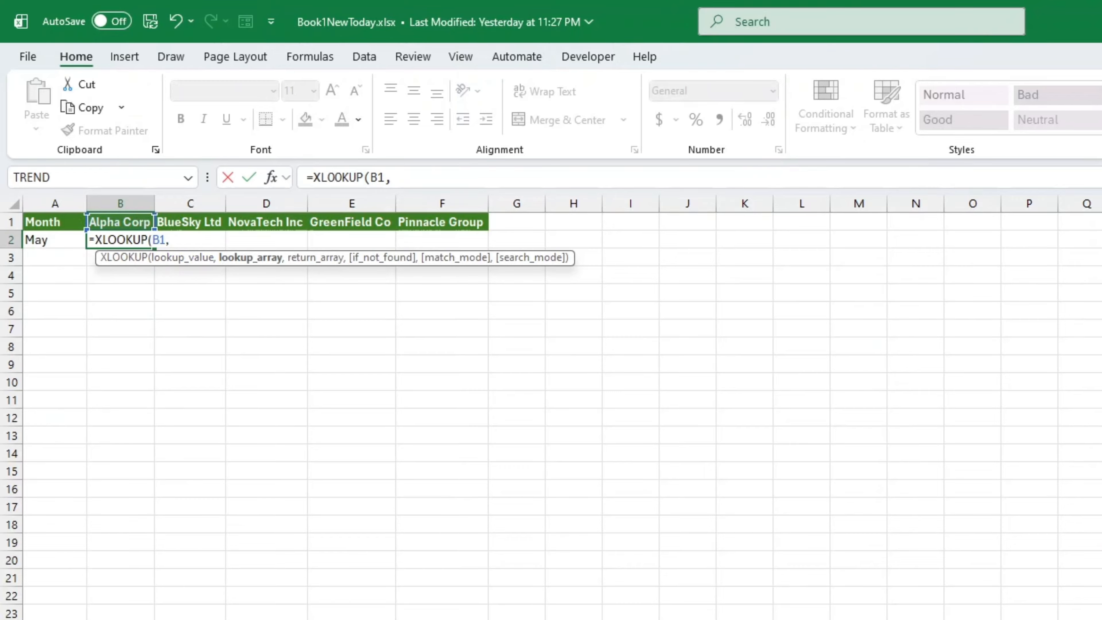
key(ctrl+Page_Down)
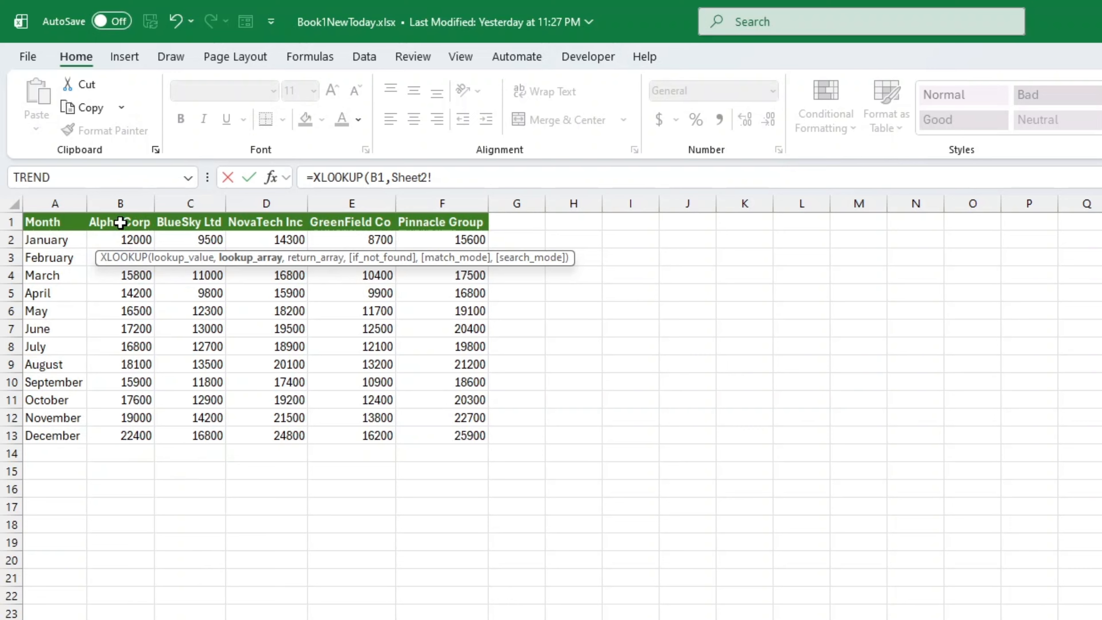
drag(121, 222, 453, 222)
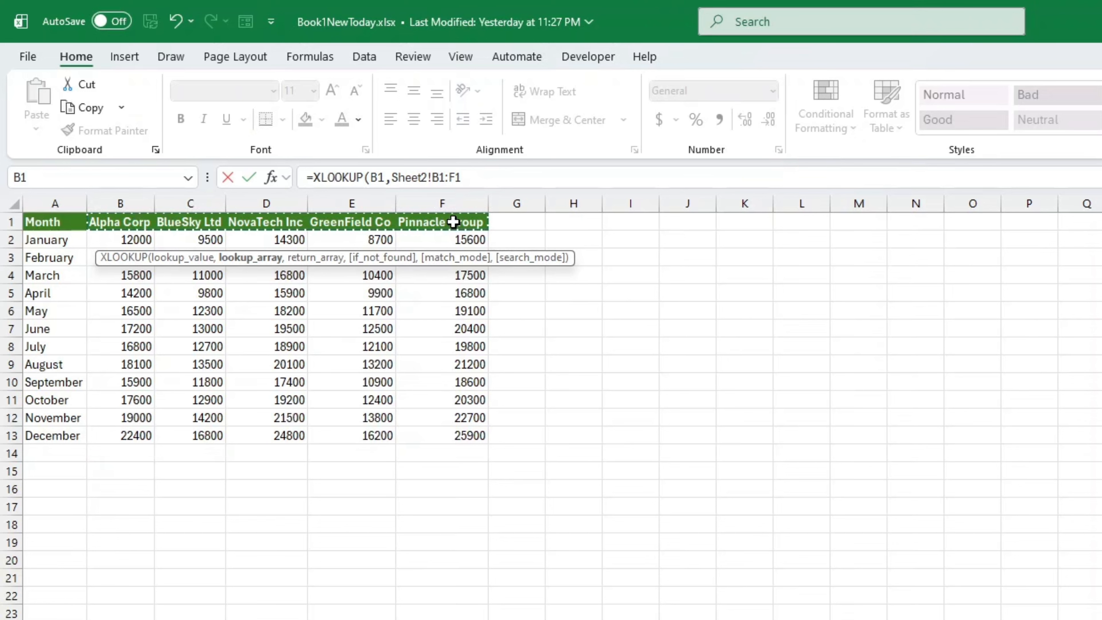
Set the formula's return array to the May figures B6:F6 on Sheet2 and complete the XLOOKUP.
text(,)
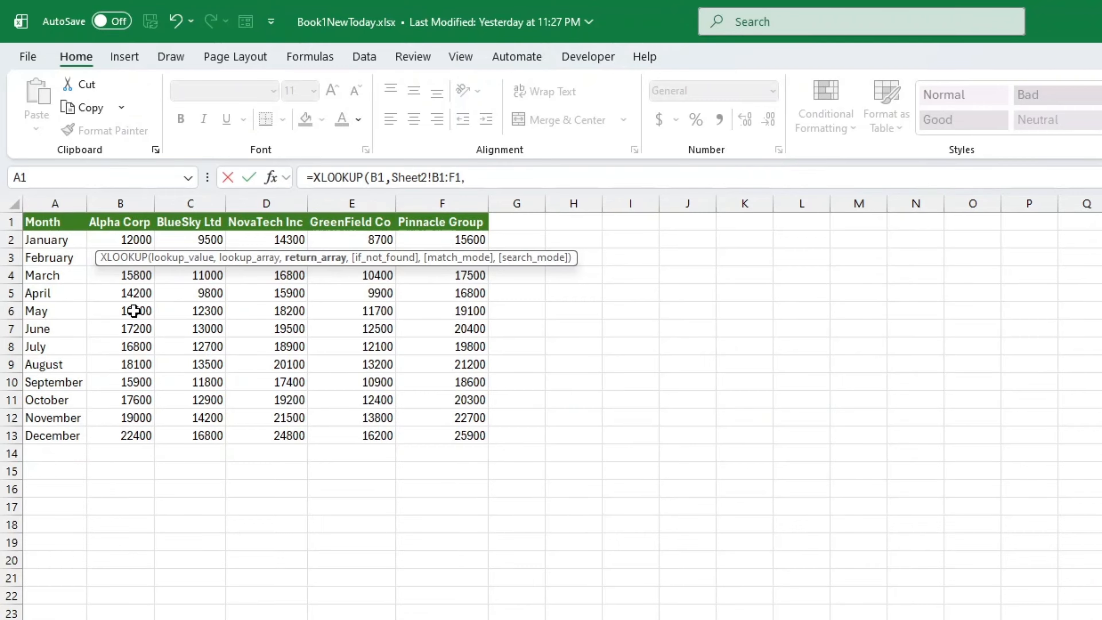
drag(140, 309, 433, 312)
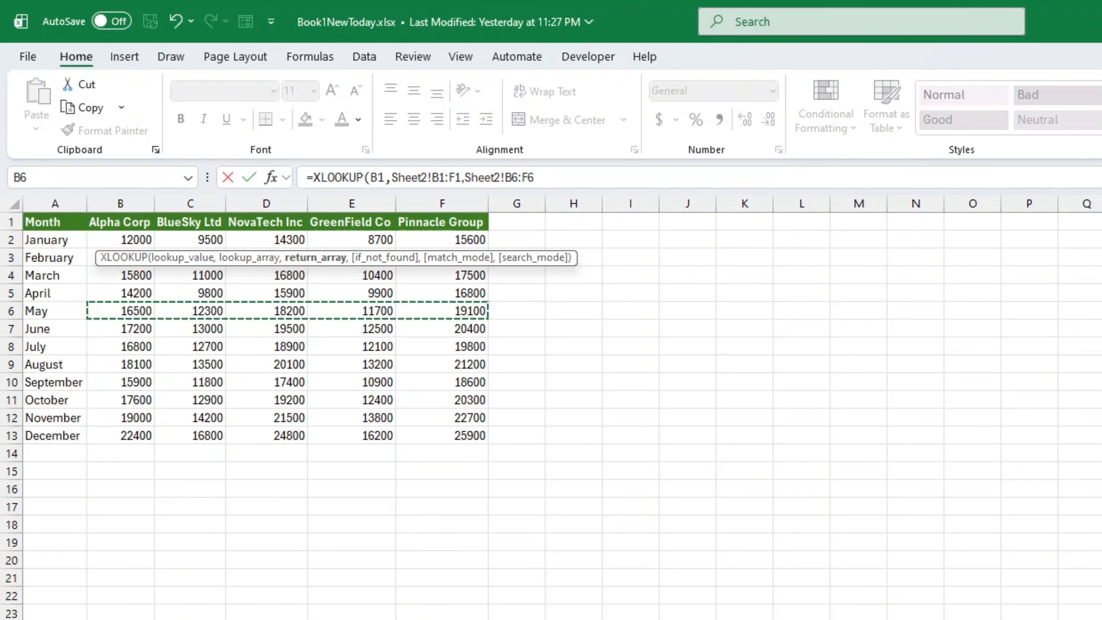
text())
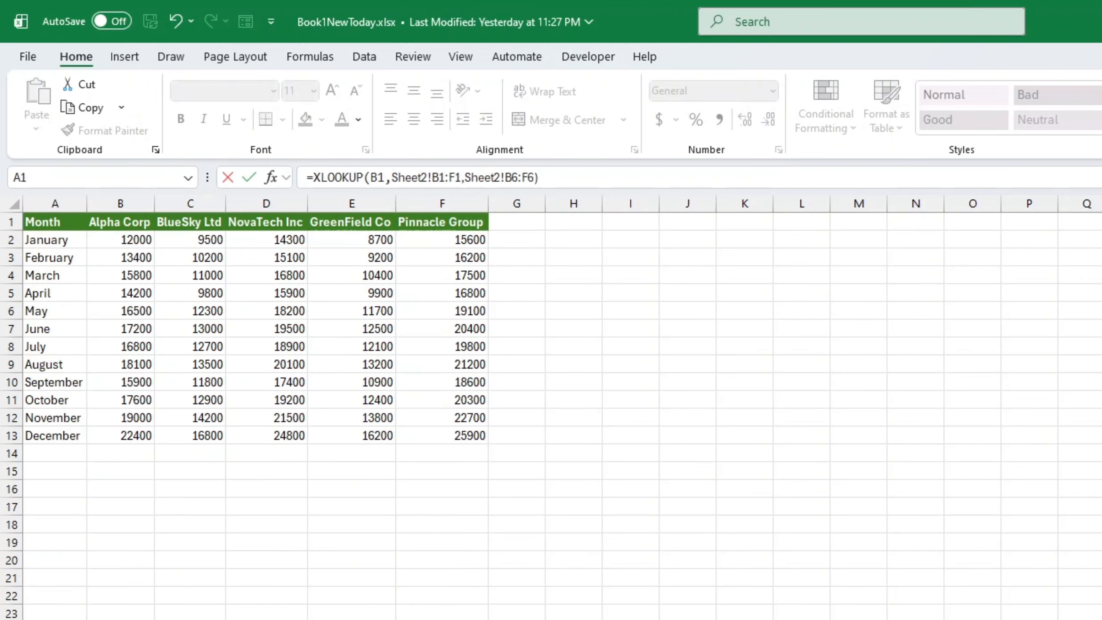
key(Return)
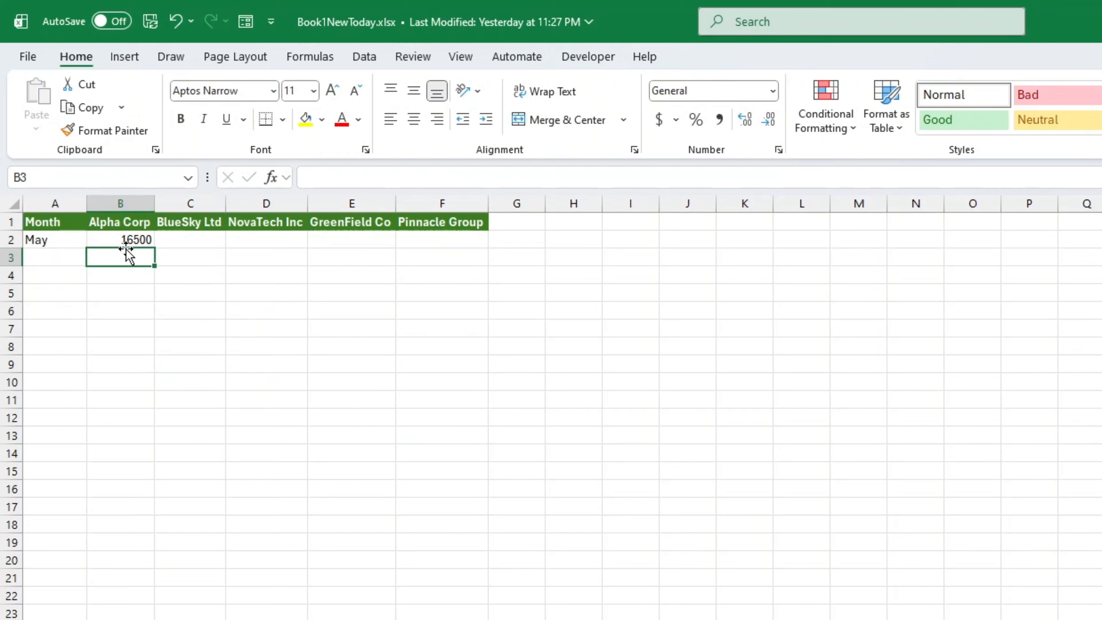
Make the lookup array in B2's XLOOKUP formula absolute as Sheet2!$B$1:$F$1.
click(125, 239)
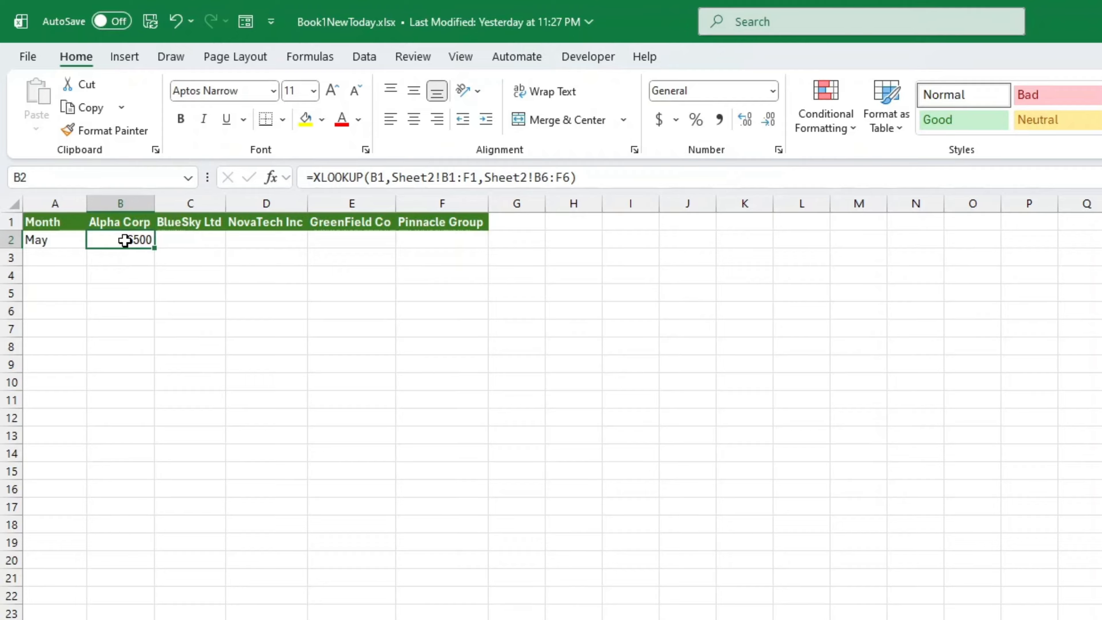
double_click(125, 240)
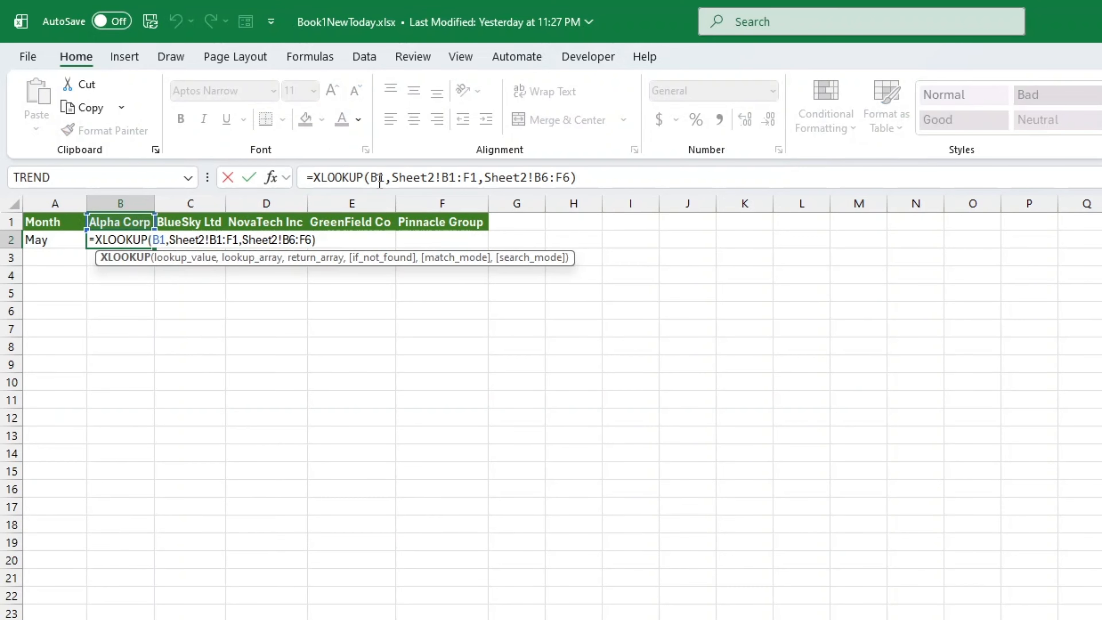
double_click(396, 177)
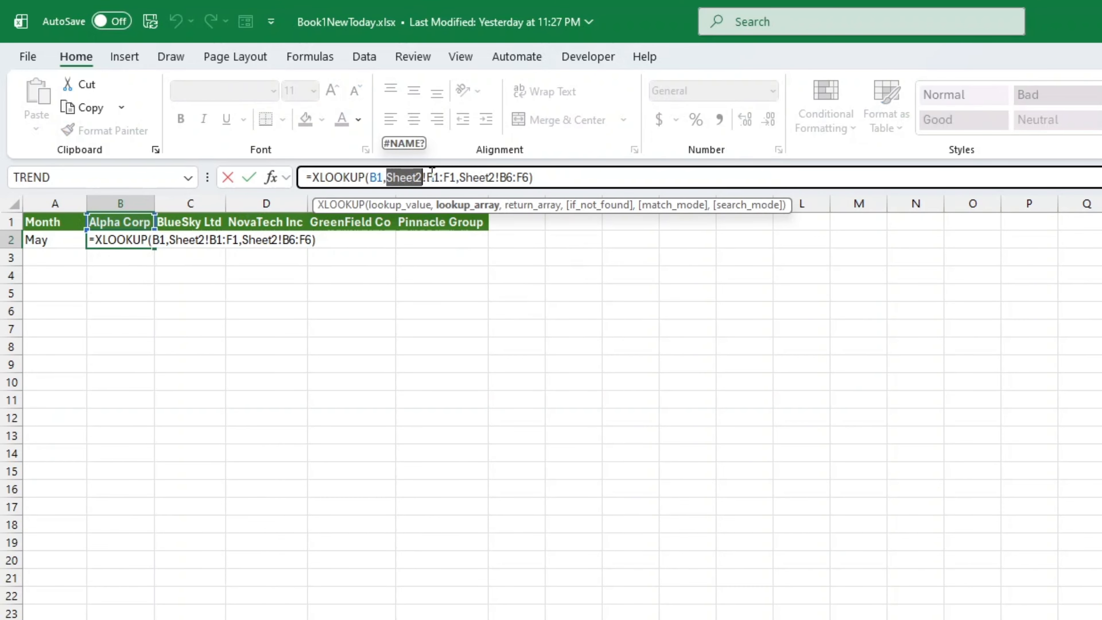
triple_click(443, 177)
click(443, 177)
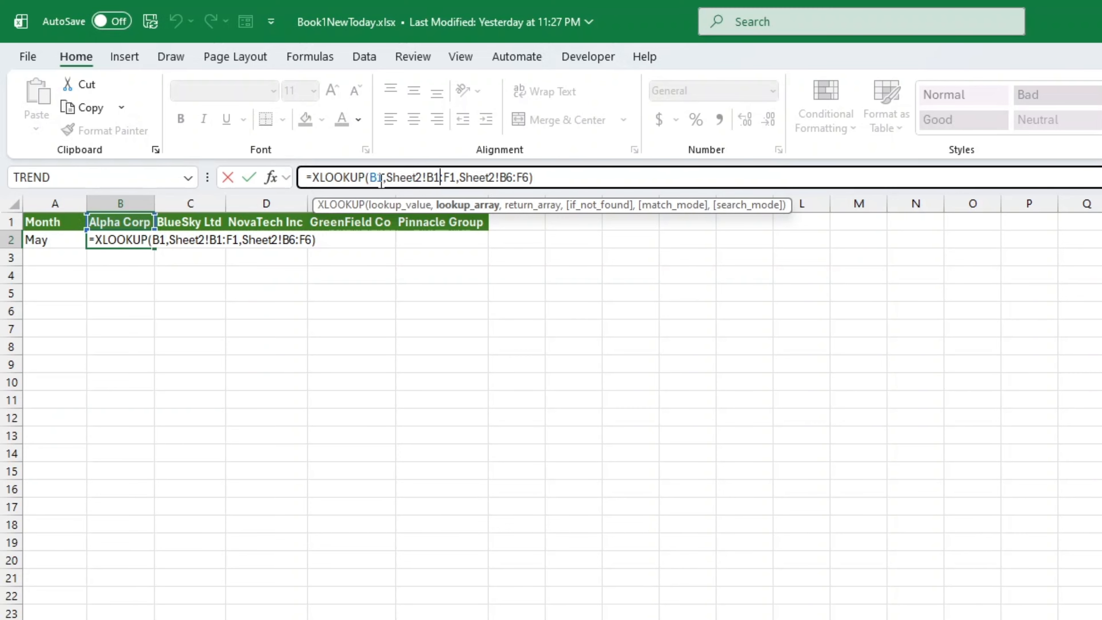
drag(383, 177, 414, 172)
click(415, 177)
drag(452, 178, 435, 181)
click(454, 181)
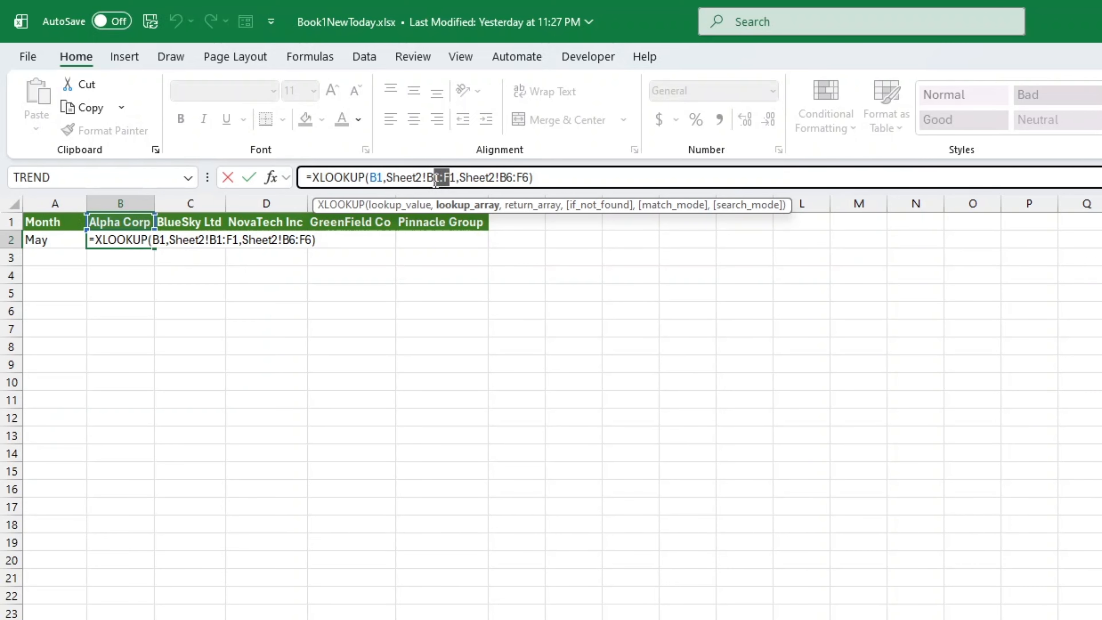
click(458, 181)
drag(422, 180, 390, 180)
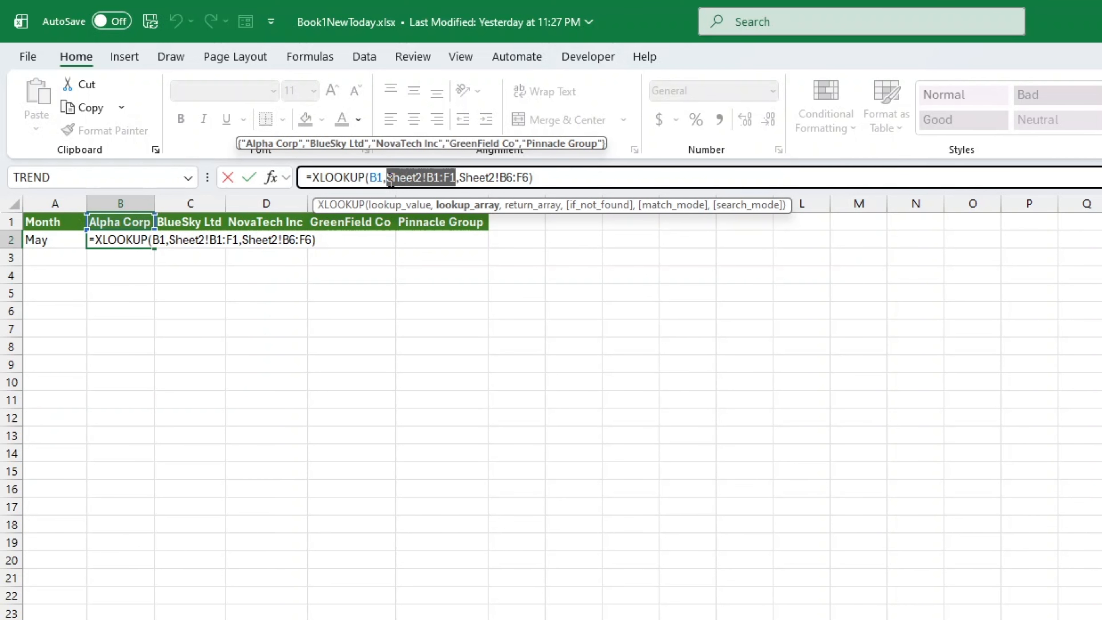
key(F4)
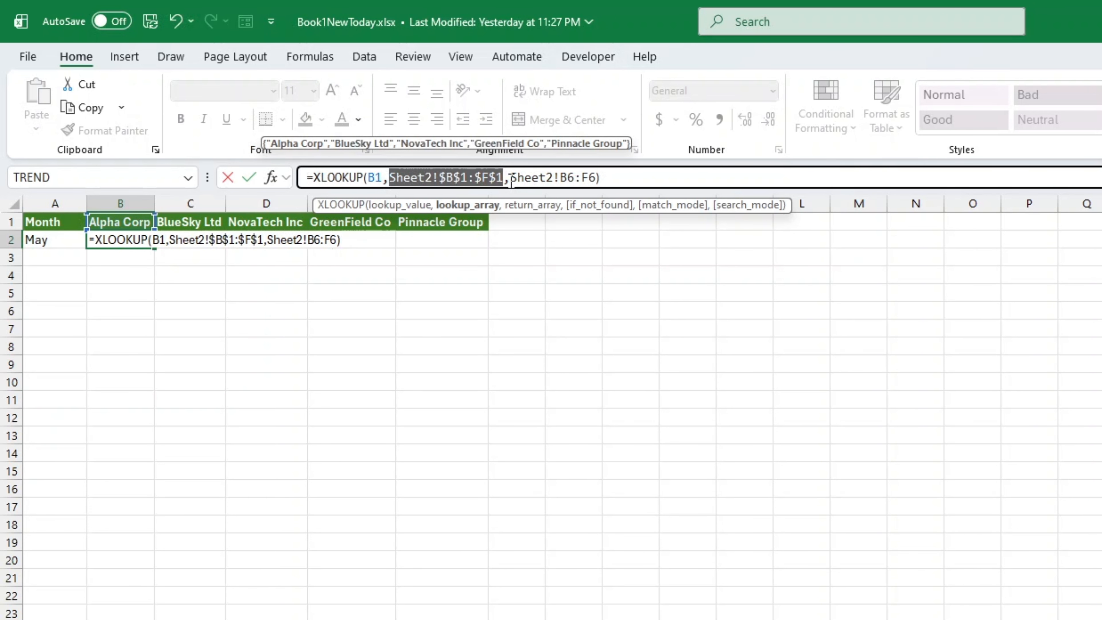
Make the return array in the same formula absolute as Sheet2!$B$6:$F$6 and commit the formula.
double_click(569, 177)
triple_click(571, 175)
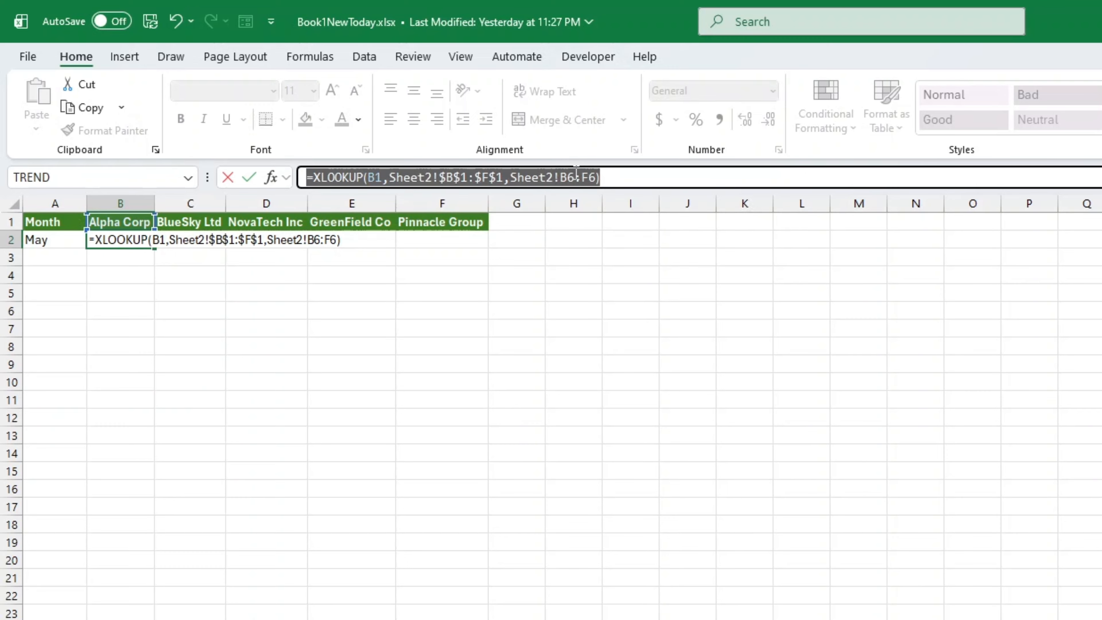
click(575, 175)
triple_click(579, 174)
double_click(580, 174)
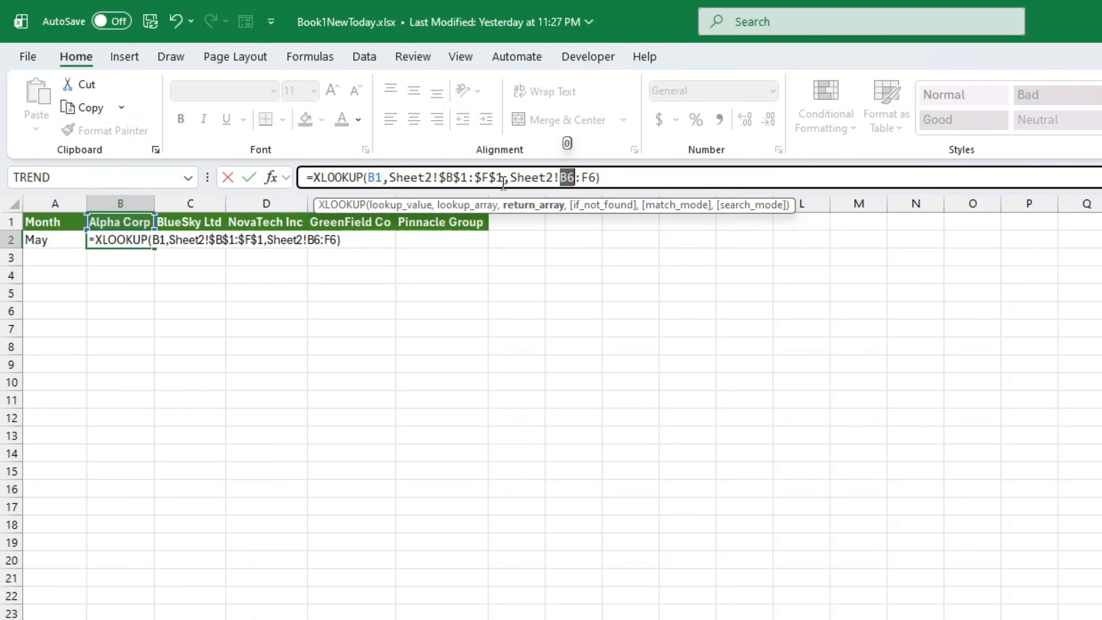
drag(511, 176, 594, 176)
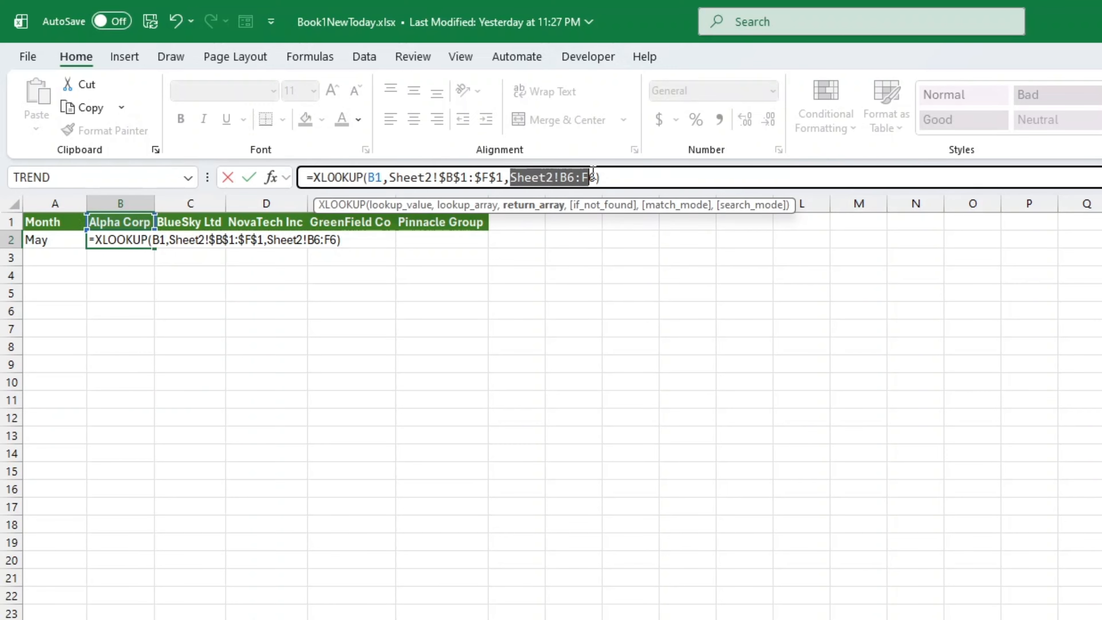
key(F4)
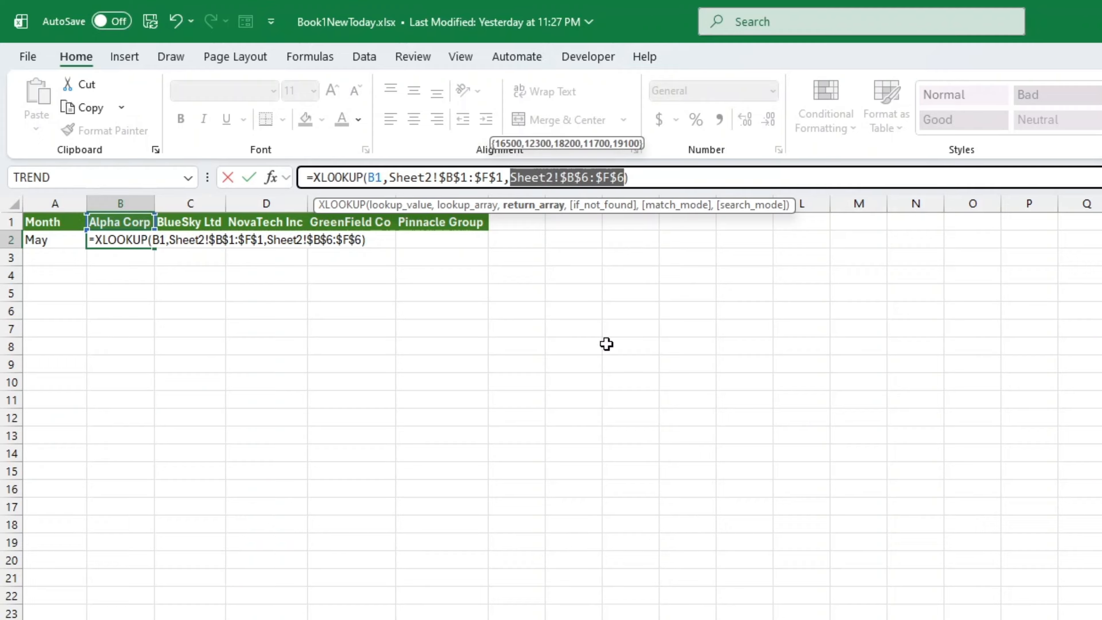
key(Return)
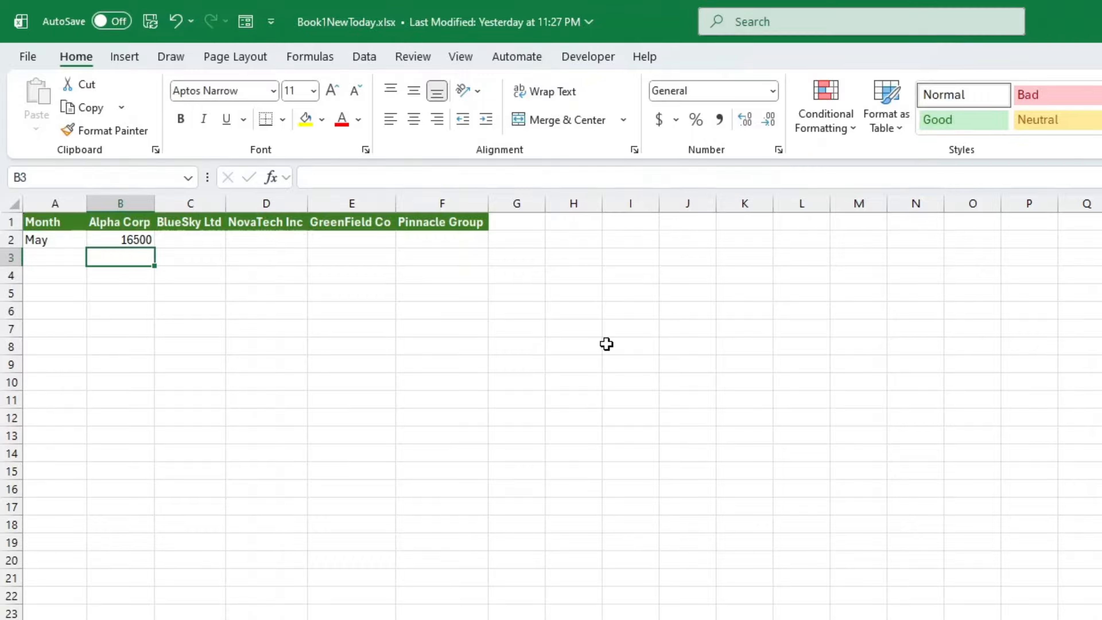
Fill the XLOOKUP formula from B2 across to F2 for the remaining companies.
click(138, 241)
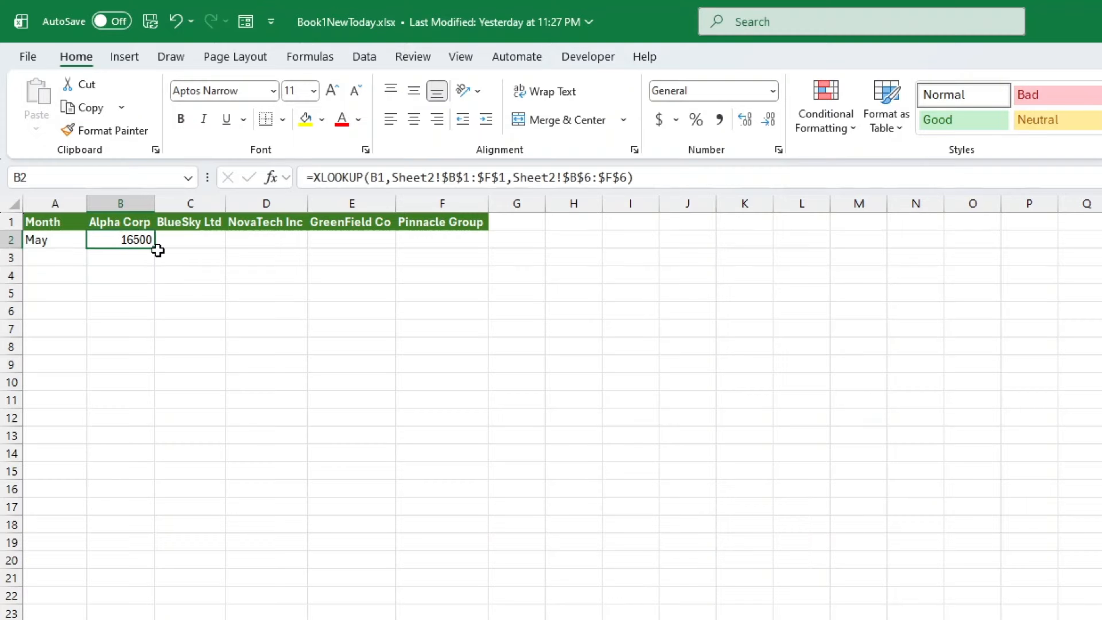
drag(155, 248, 462, 305)
click(510, 482)
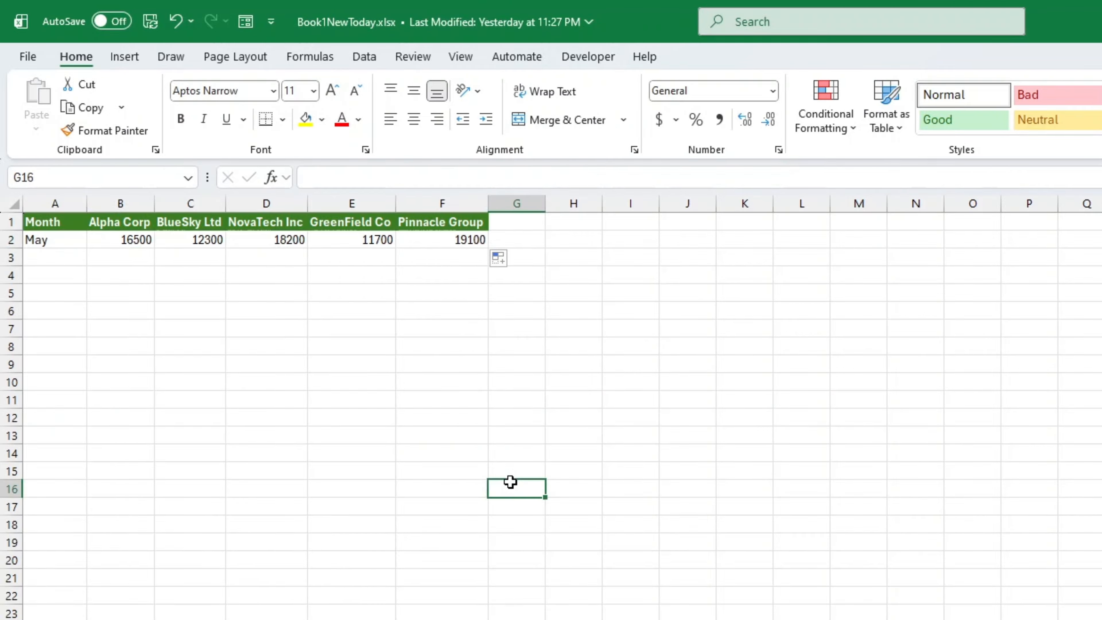